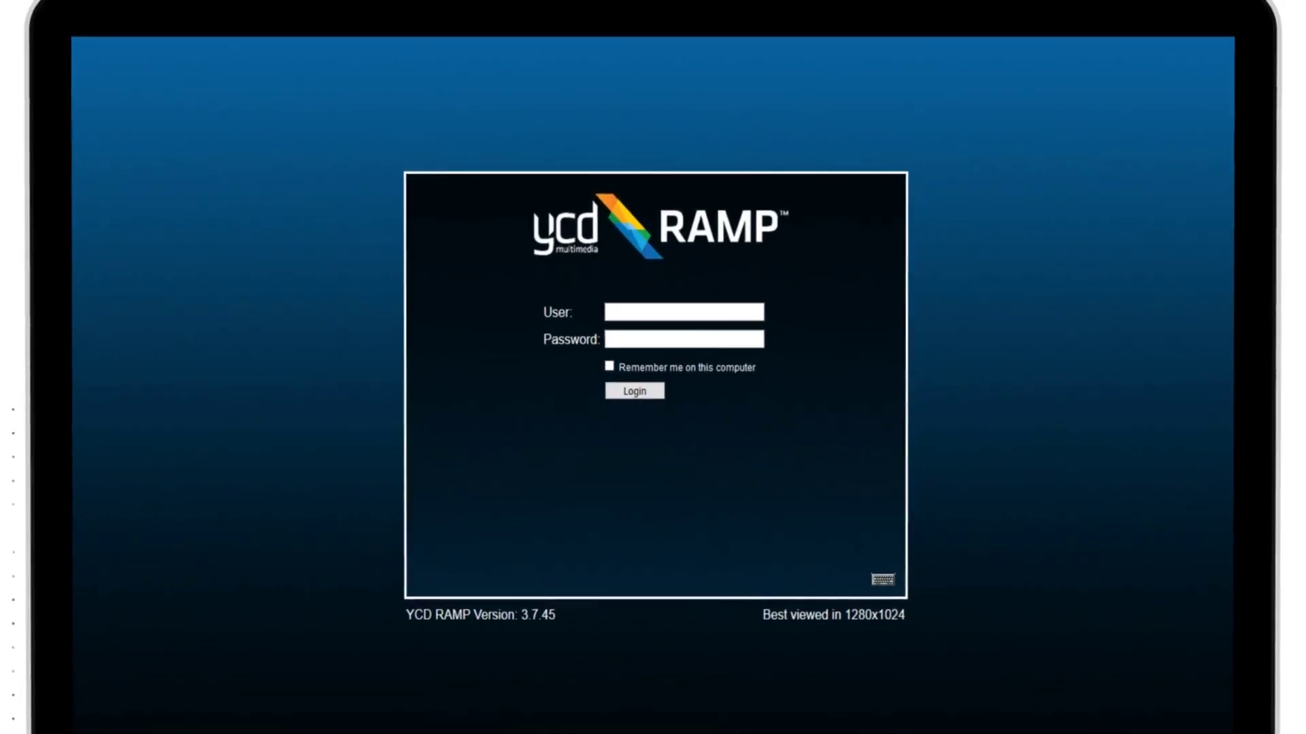
pyautogui.write('User')
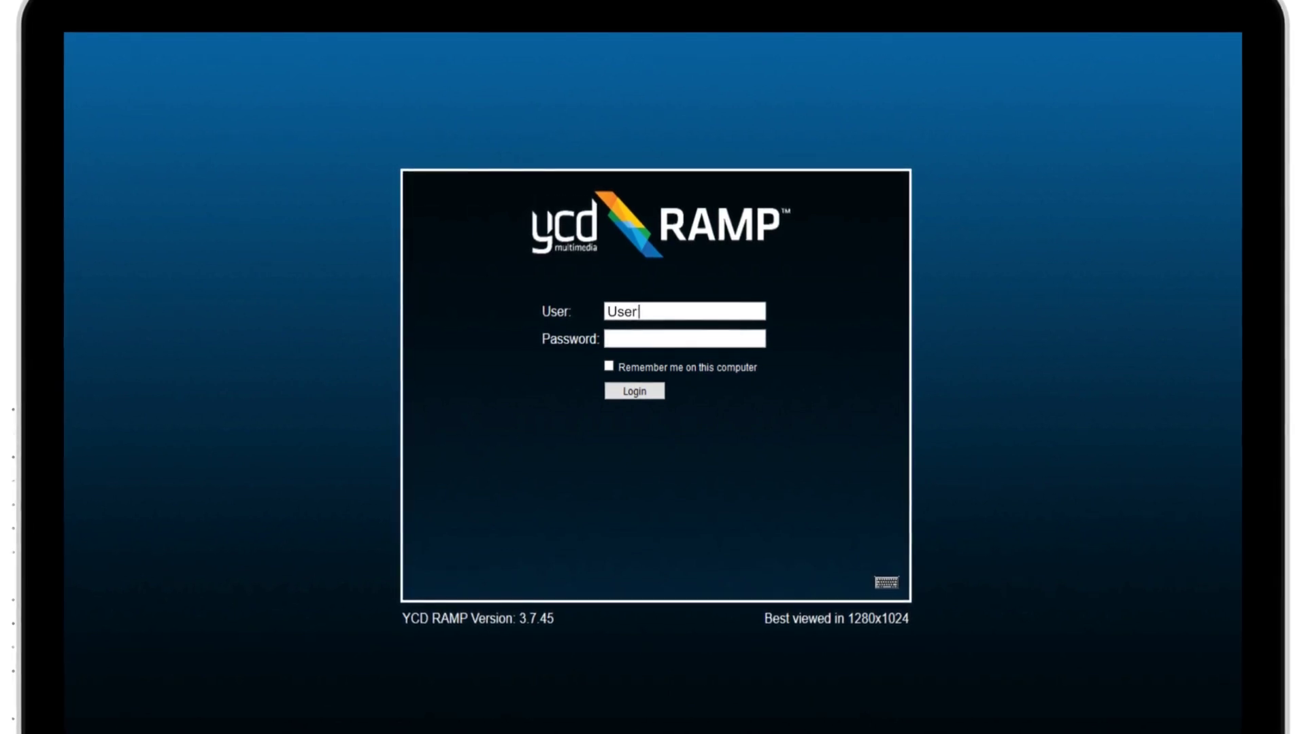
pyautogui.write('*****')
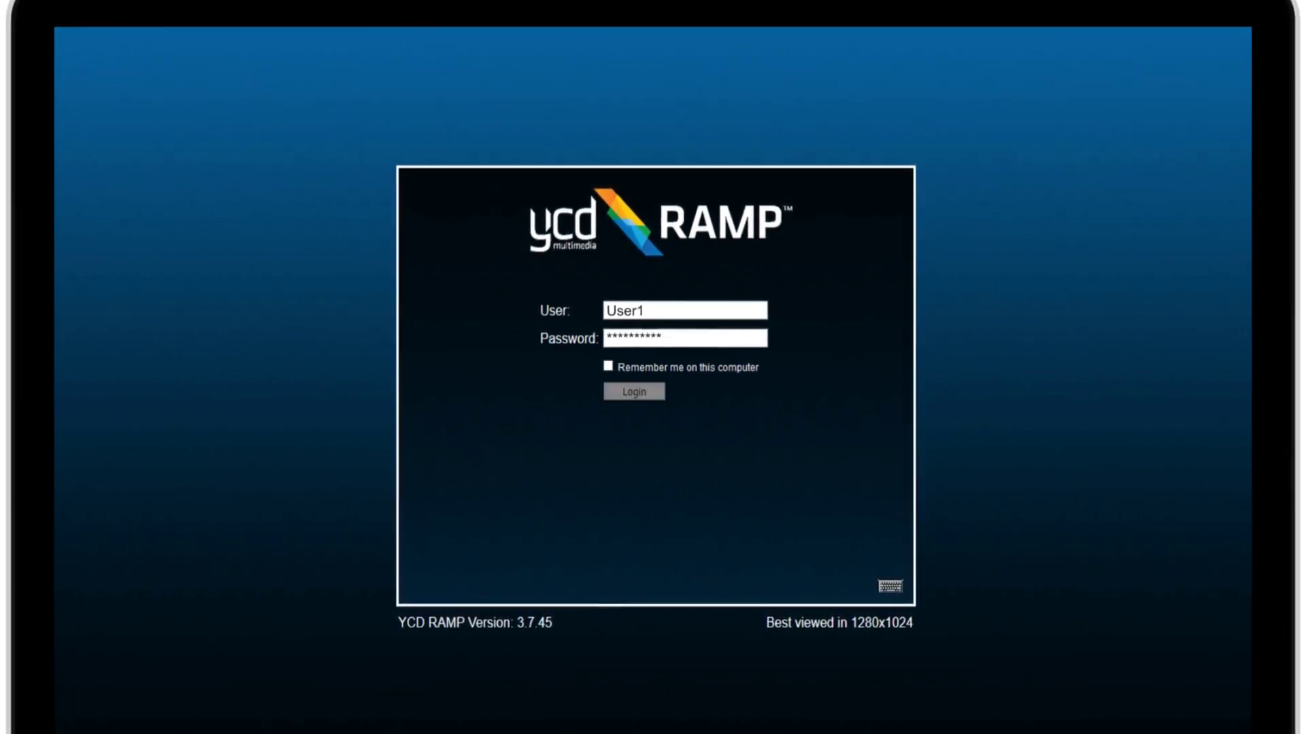
# - Submit the username and password to log in to YCD RAMP
pyautogui.press('Return')
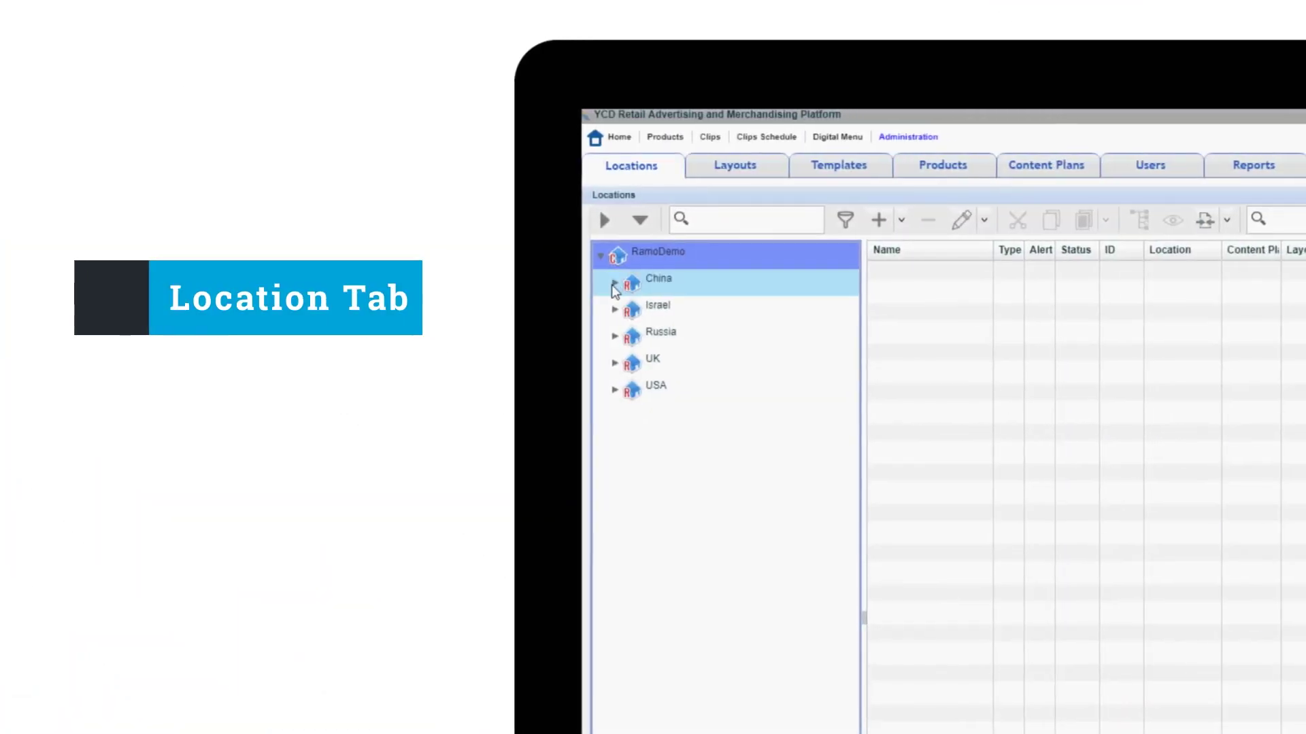
# - Expand Israel, UK and other country nodes, listing the Los Angeles and RamoDemo locations
pyautogui.click(610, 358)
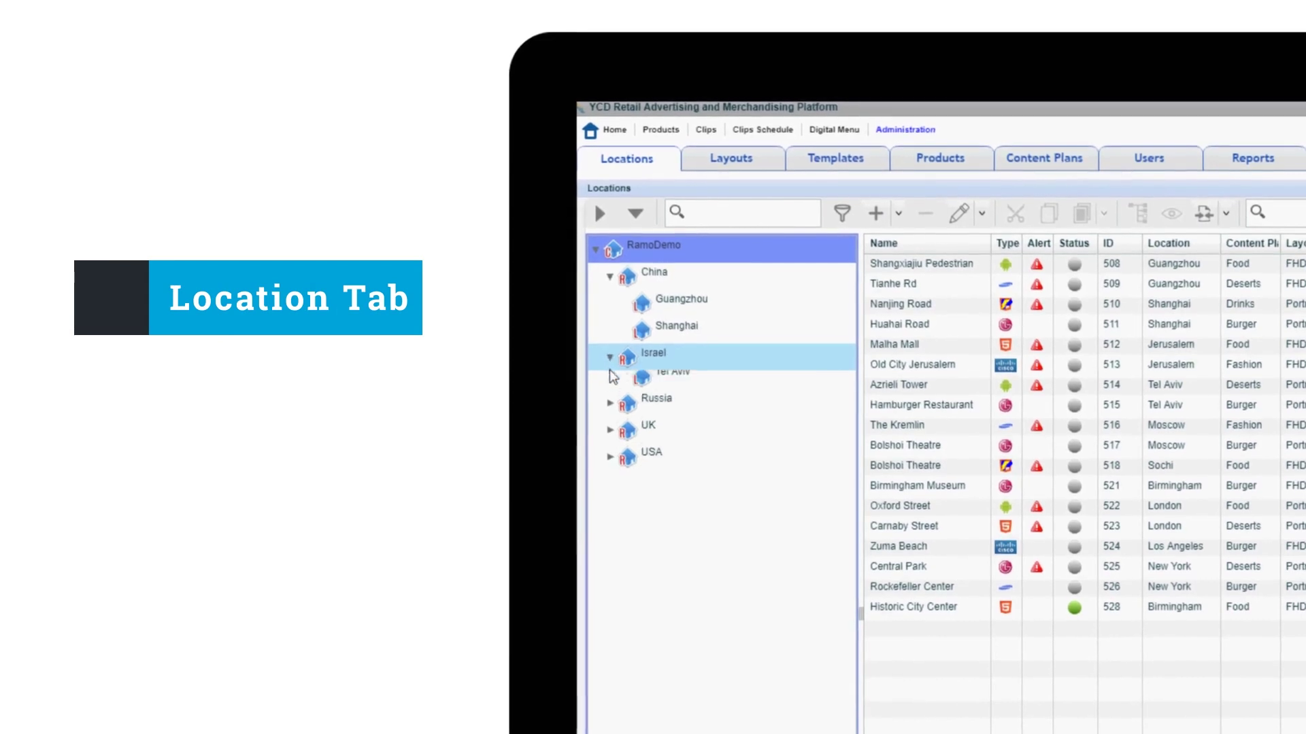
pyautogui.click(609, 465)
pyautogui.click(606, 494)
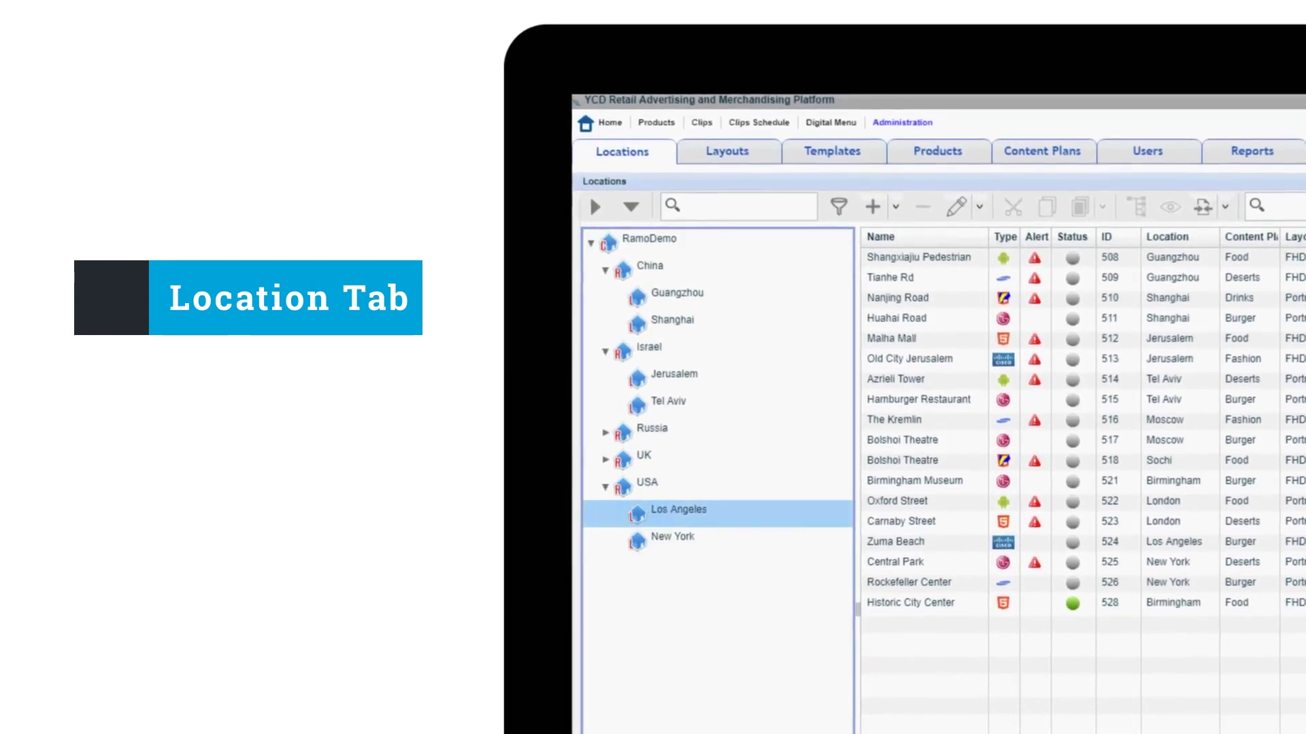
pyautogui.click(660, 511)
pyautogui.click(604, 456)
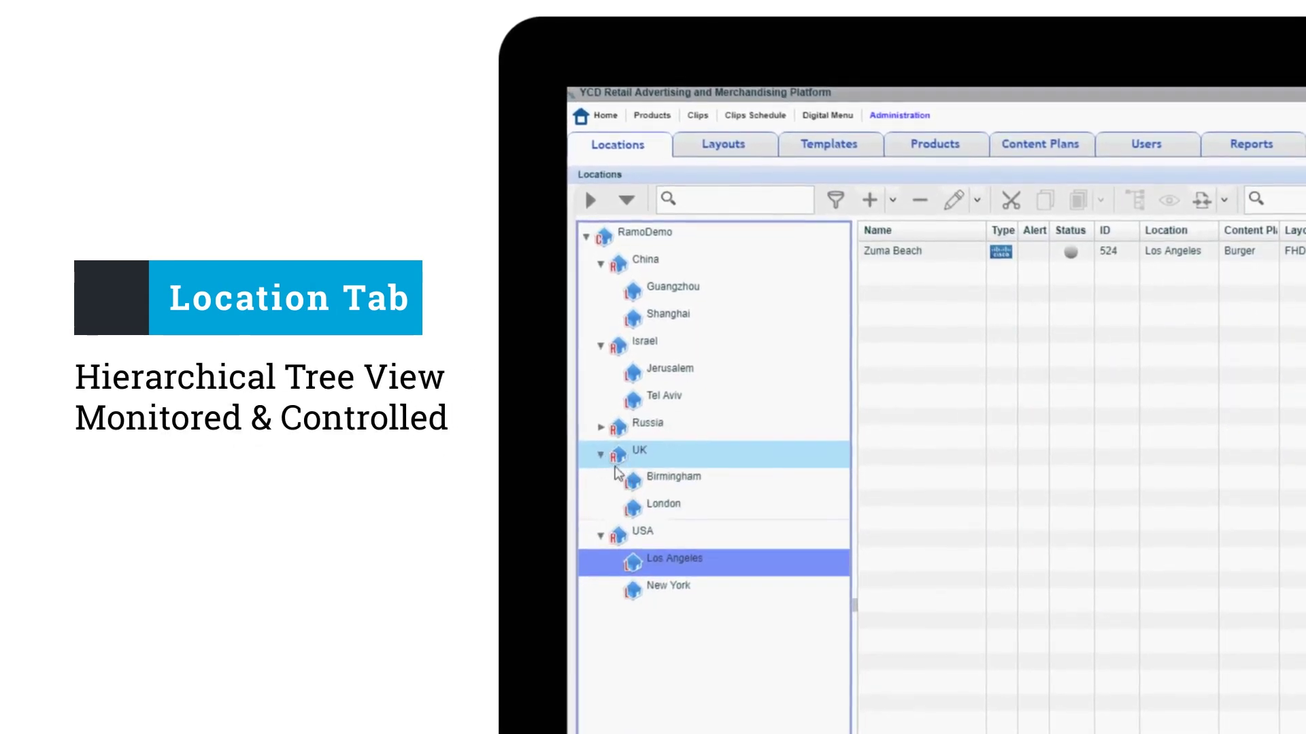
pyautogui.click(646, 232)
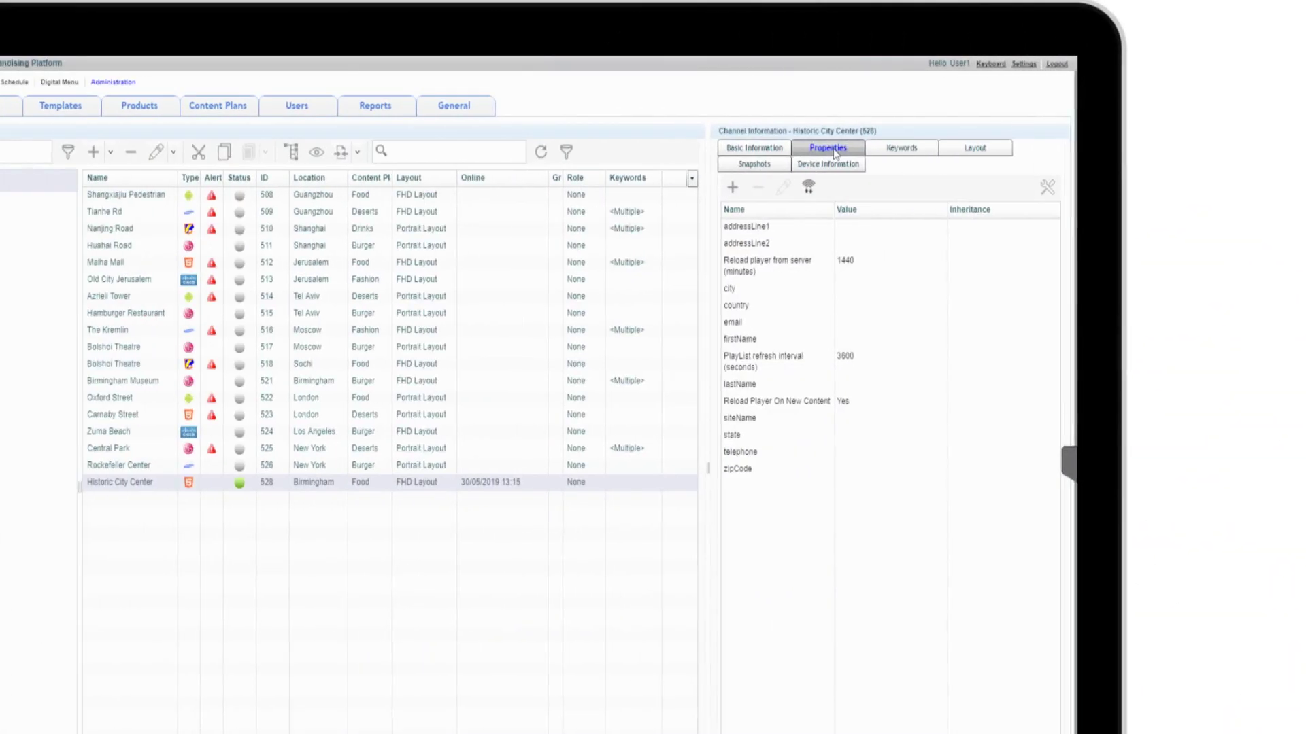
pyautogui.click(915, 191)
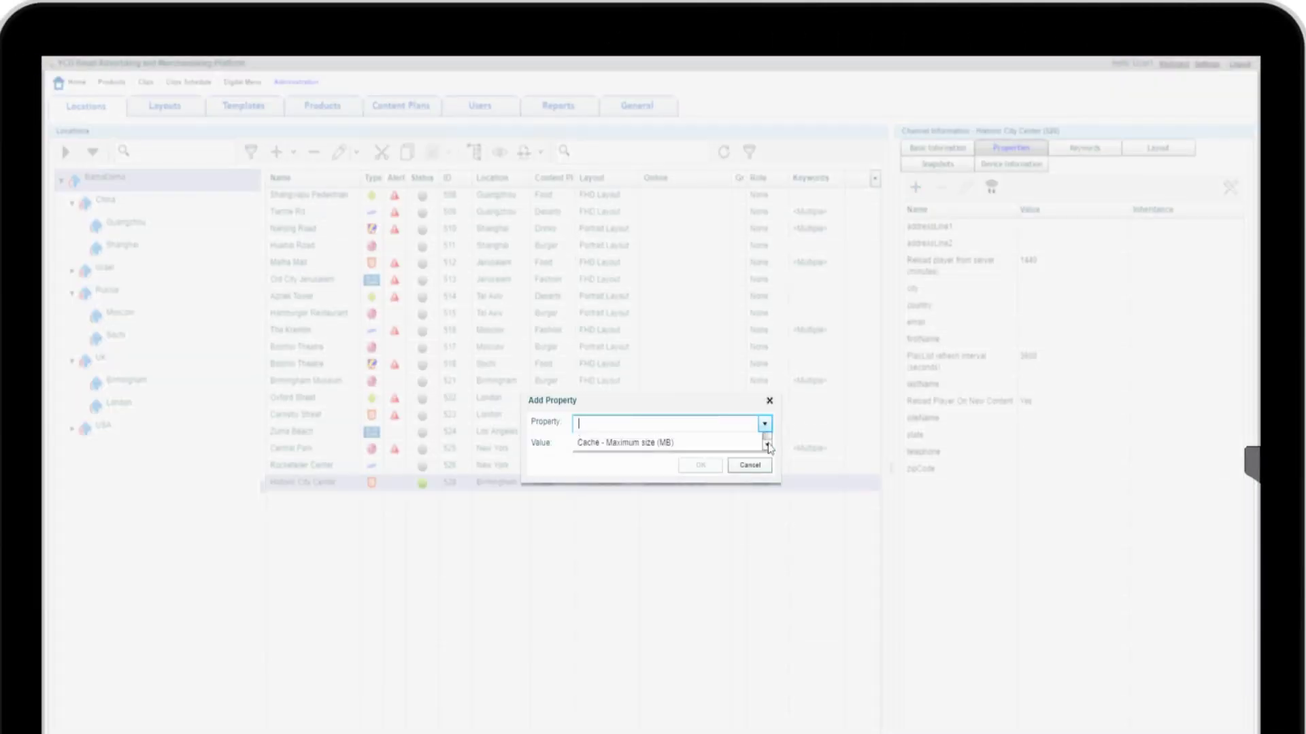
pyautogui.click(917, 190)
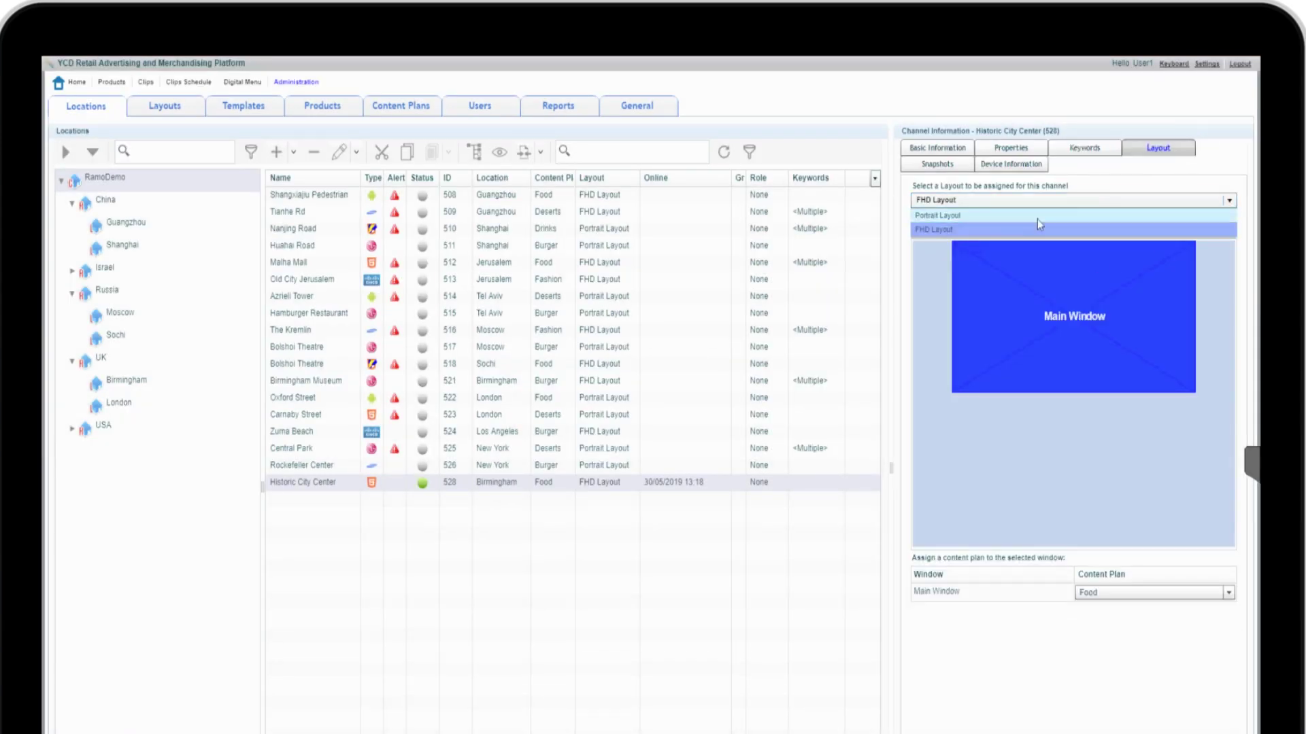
pyautogui.click(948, 168)
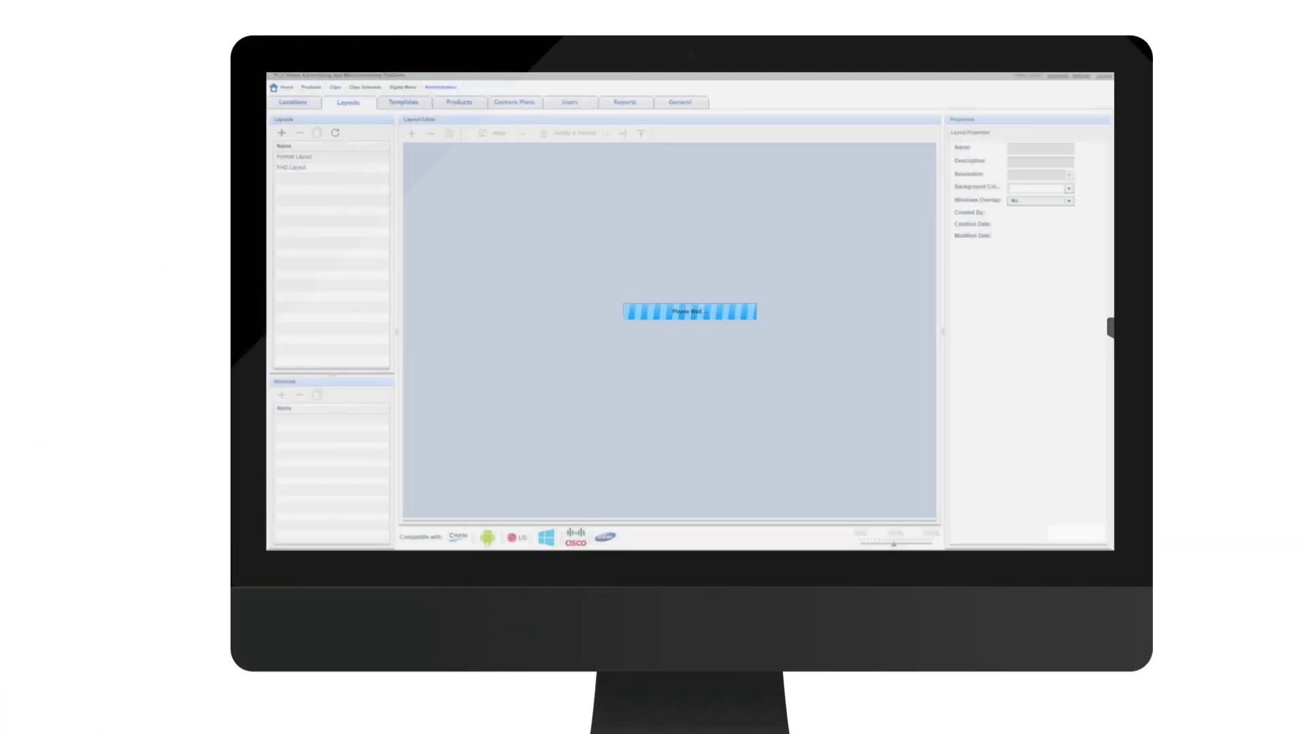
# - Preview the FHD Layout, then begin a new layout named 'My Layout' with a description
pyautogui.click(291, 166)
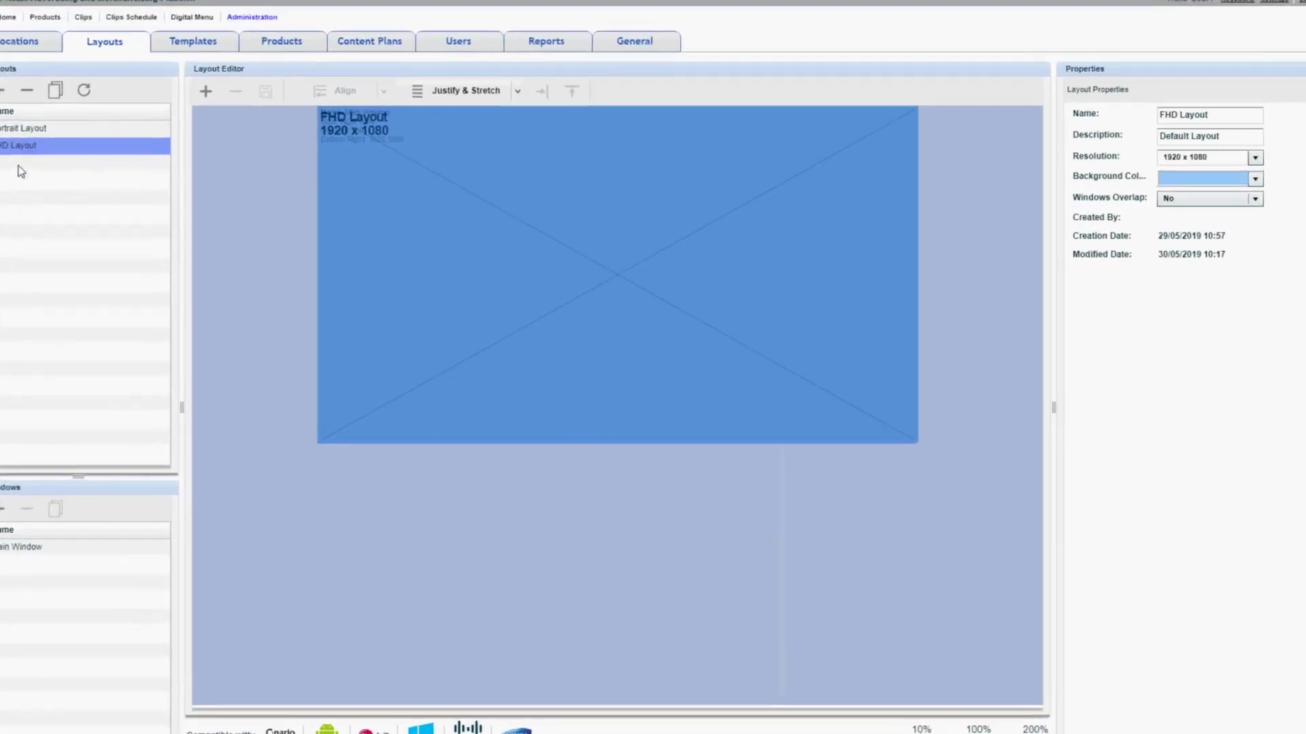
pyautogui.click(2, 90)
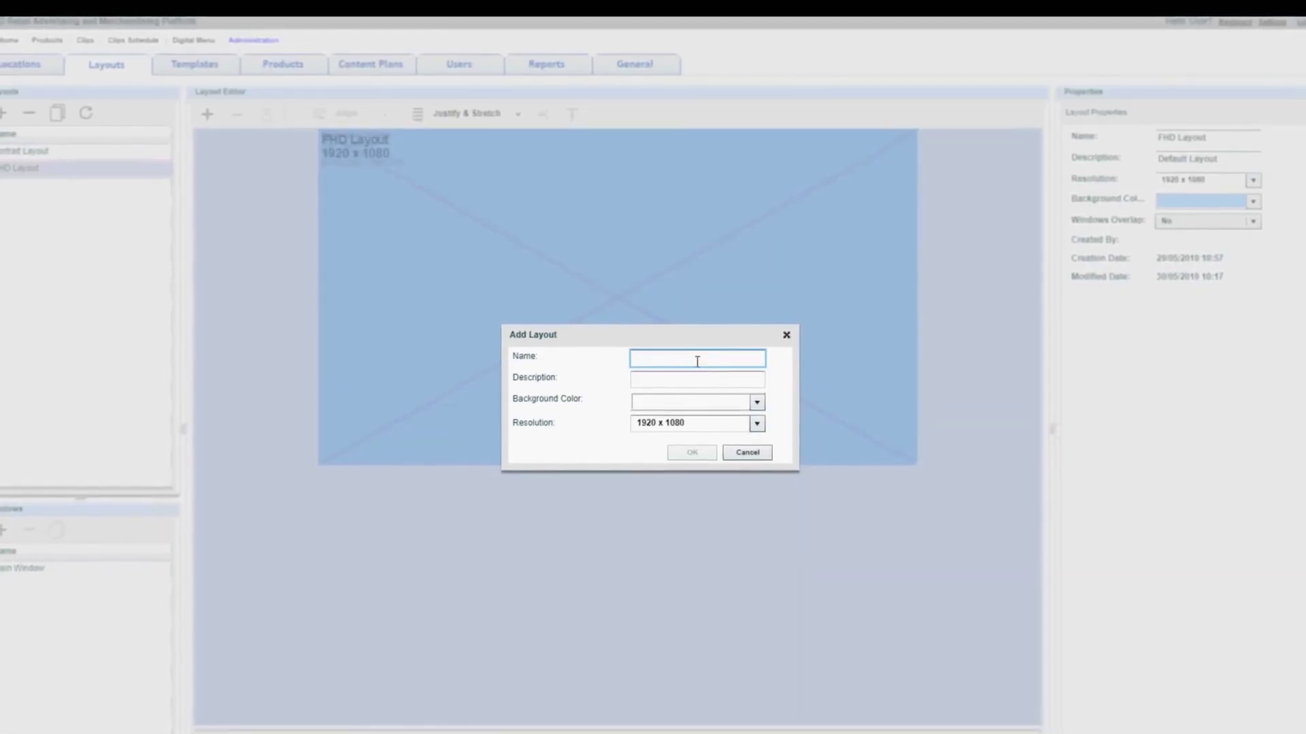
pyautogui.write('My Lay')
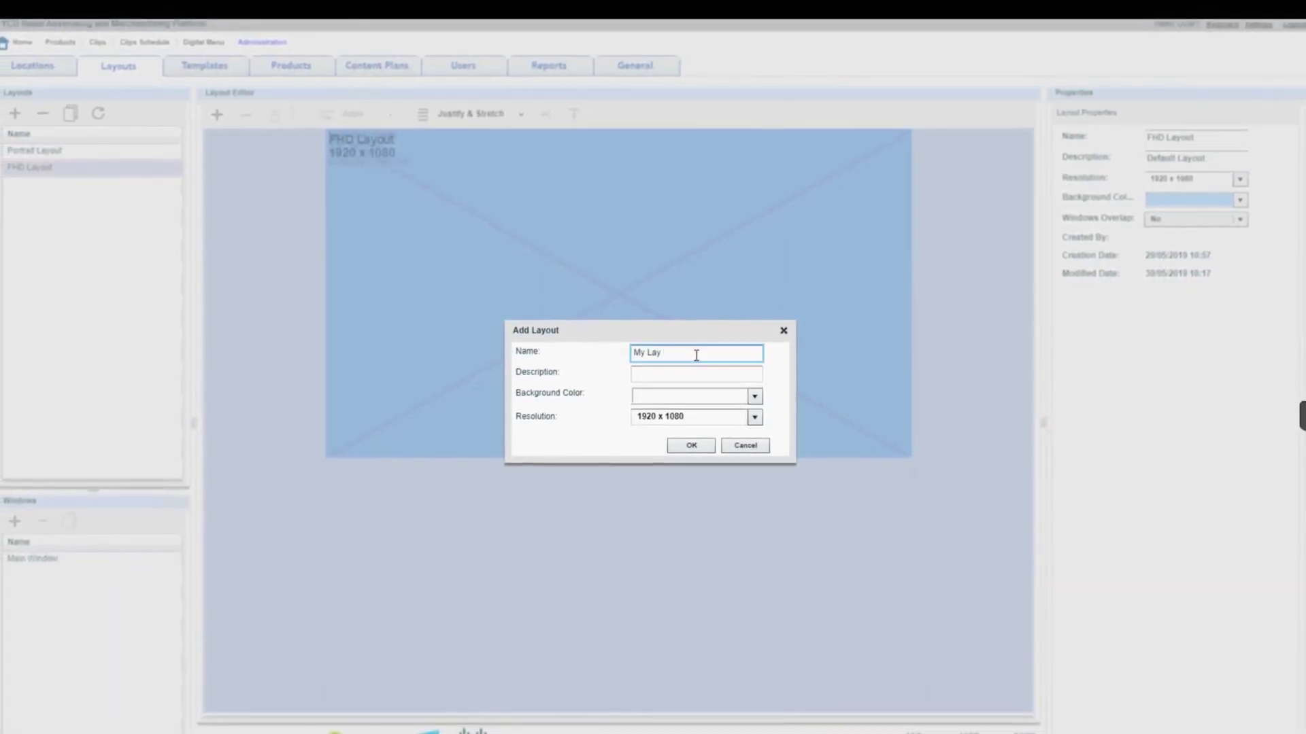
pyautogui.write('out')
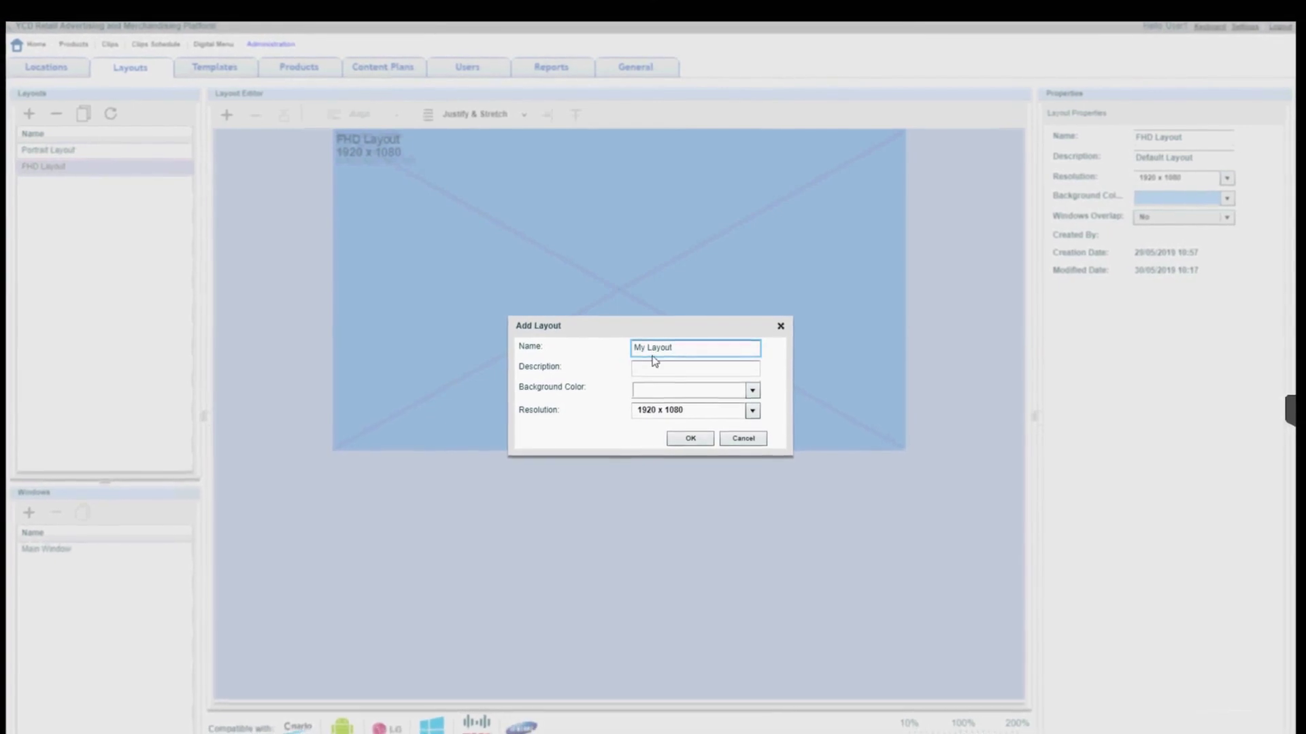
pyautogui.click(659, 366)
pyautogui.write('Lau')
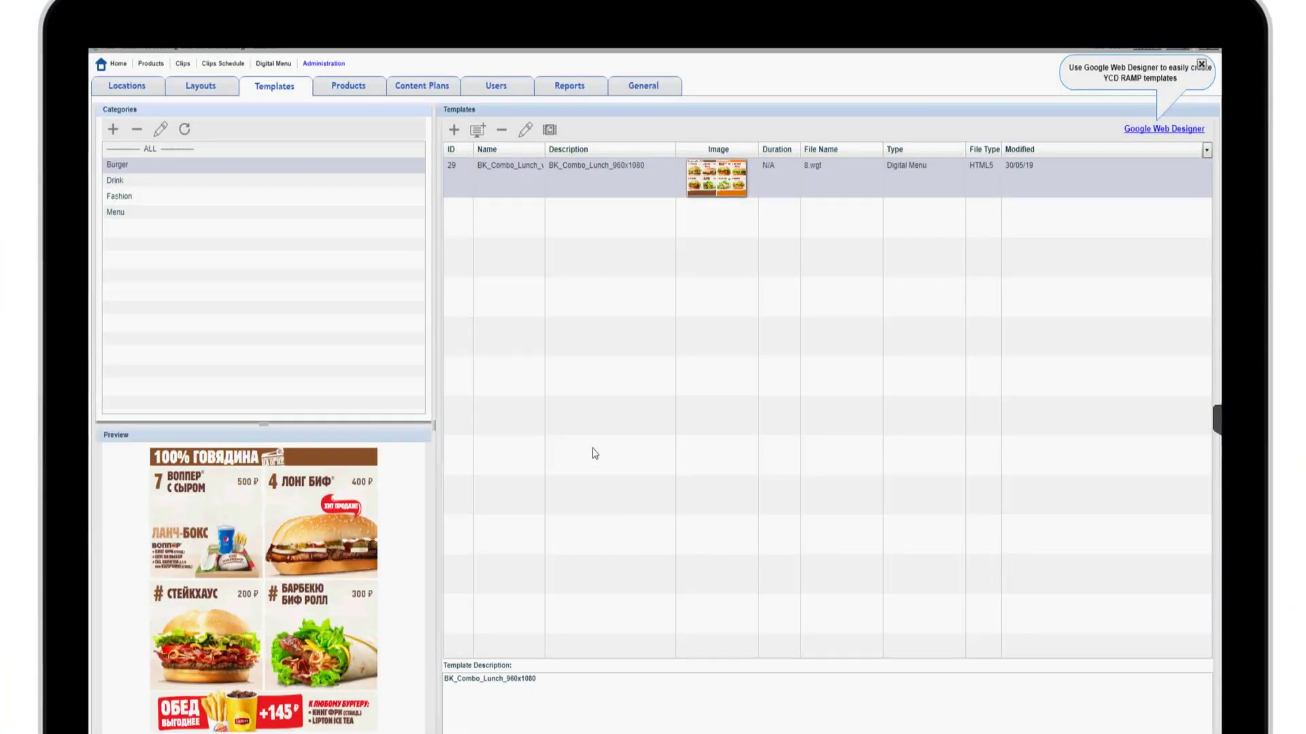
# - Show Drink category templates and mark the product unavailable in London
pyautogui.click(173, 180)
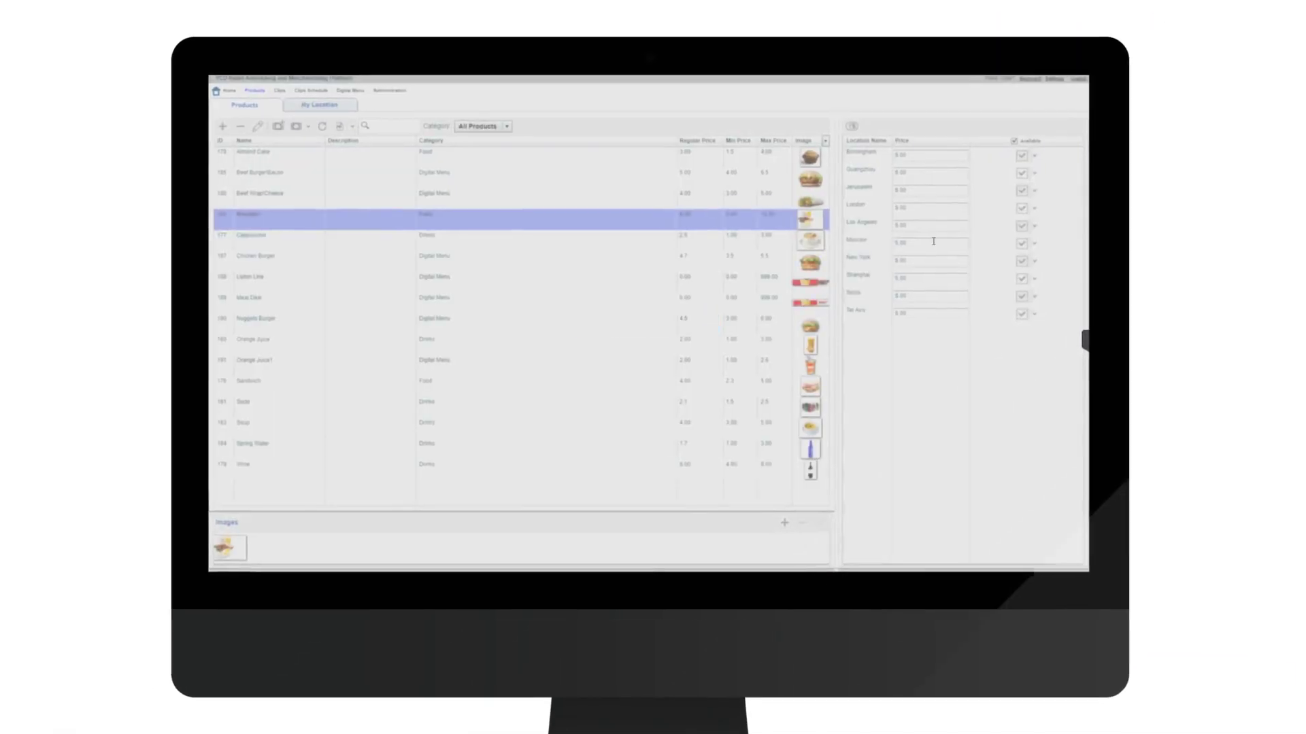
pyautogui.click(930, 207)
pyautogui.click(1033, 208)
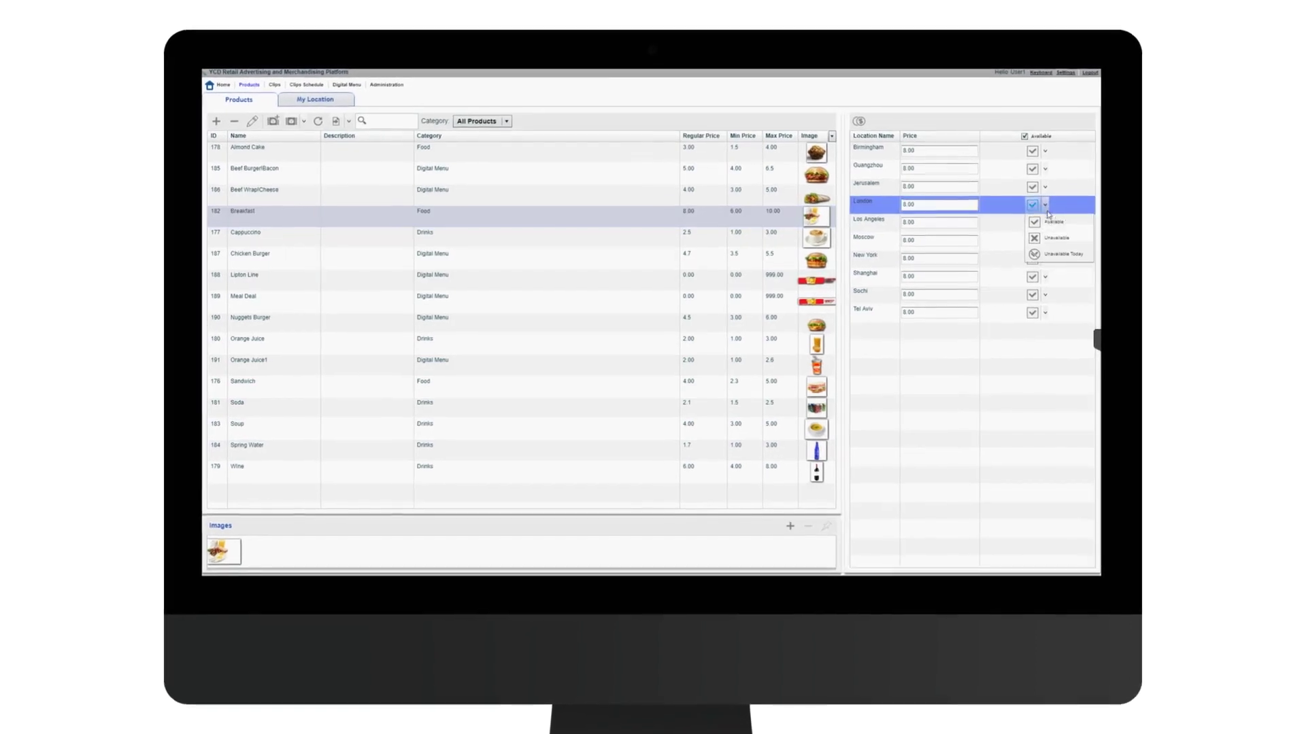
pyautogui.click(1062, 238)
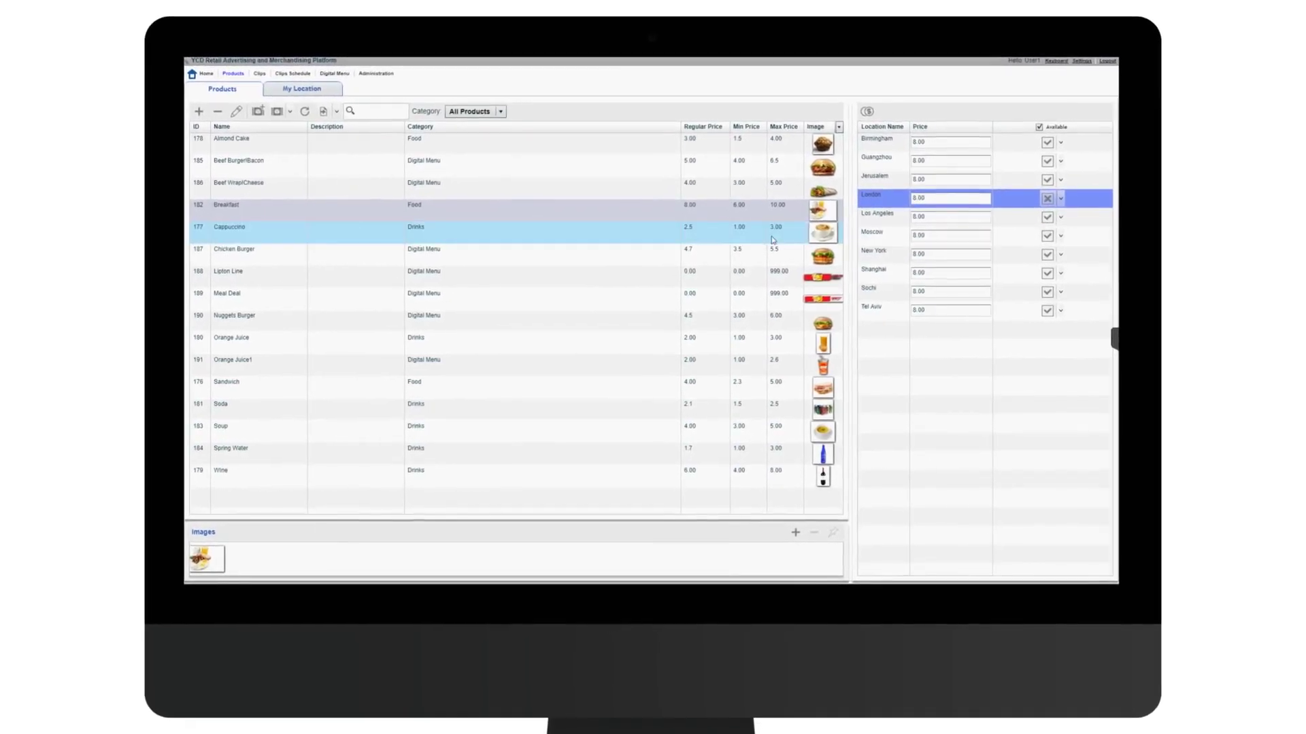
# - Change Soda's Shanghai price to 2.00, leaving other locations at 2.1
pyautogui.doubleClick(938, 194)
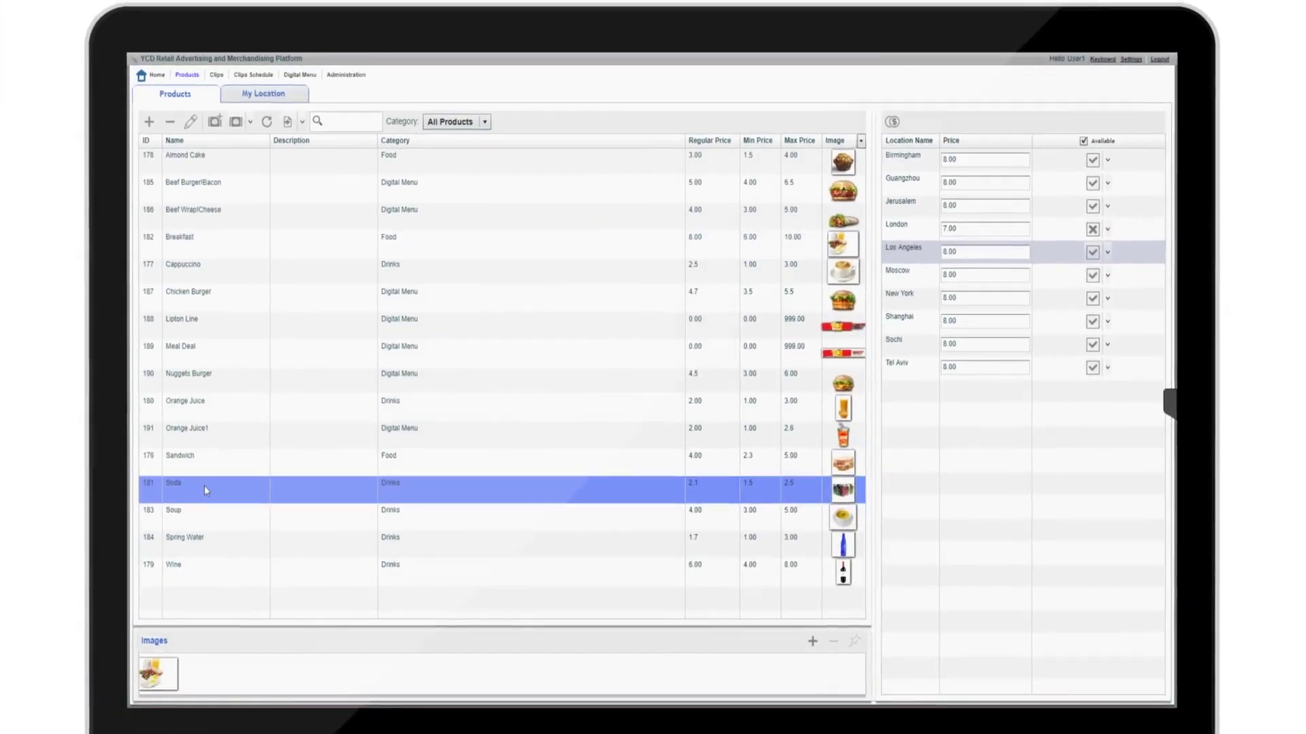
pyautogui.click(966, 320)
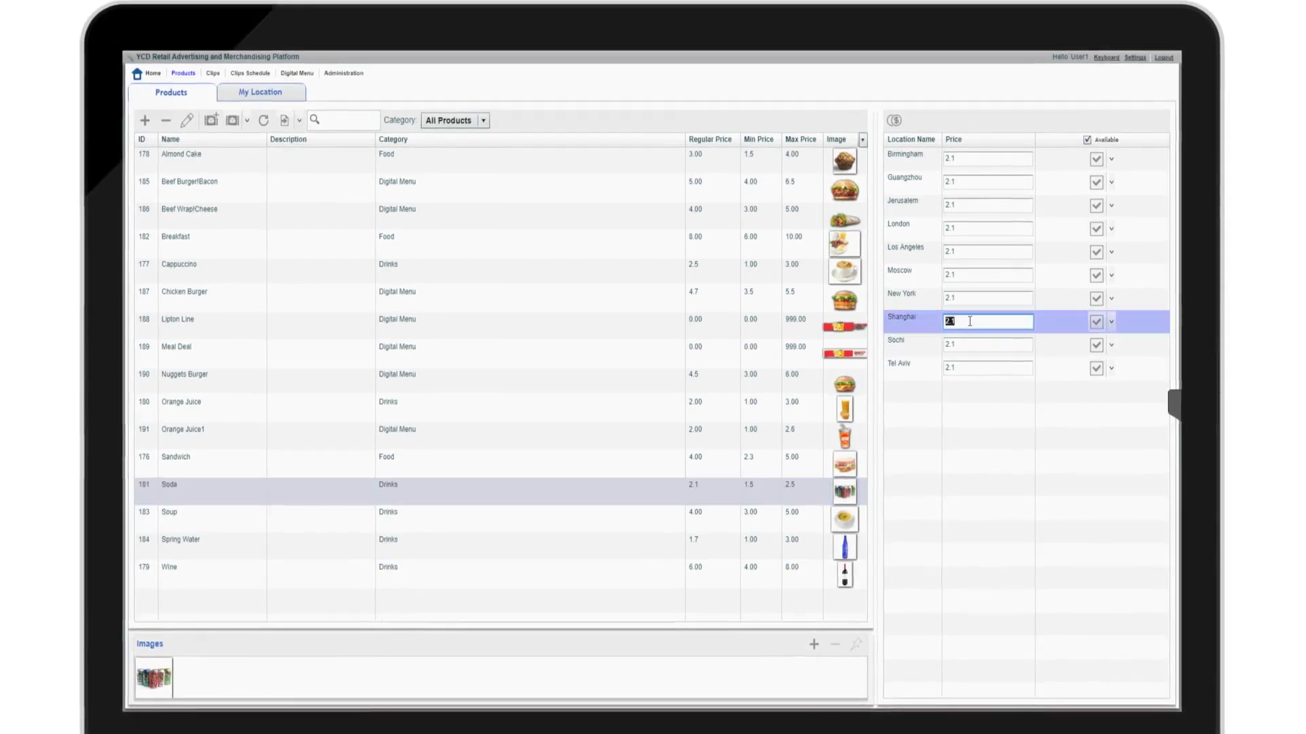
pyautogui.write('2')
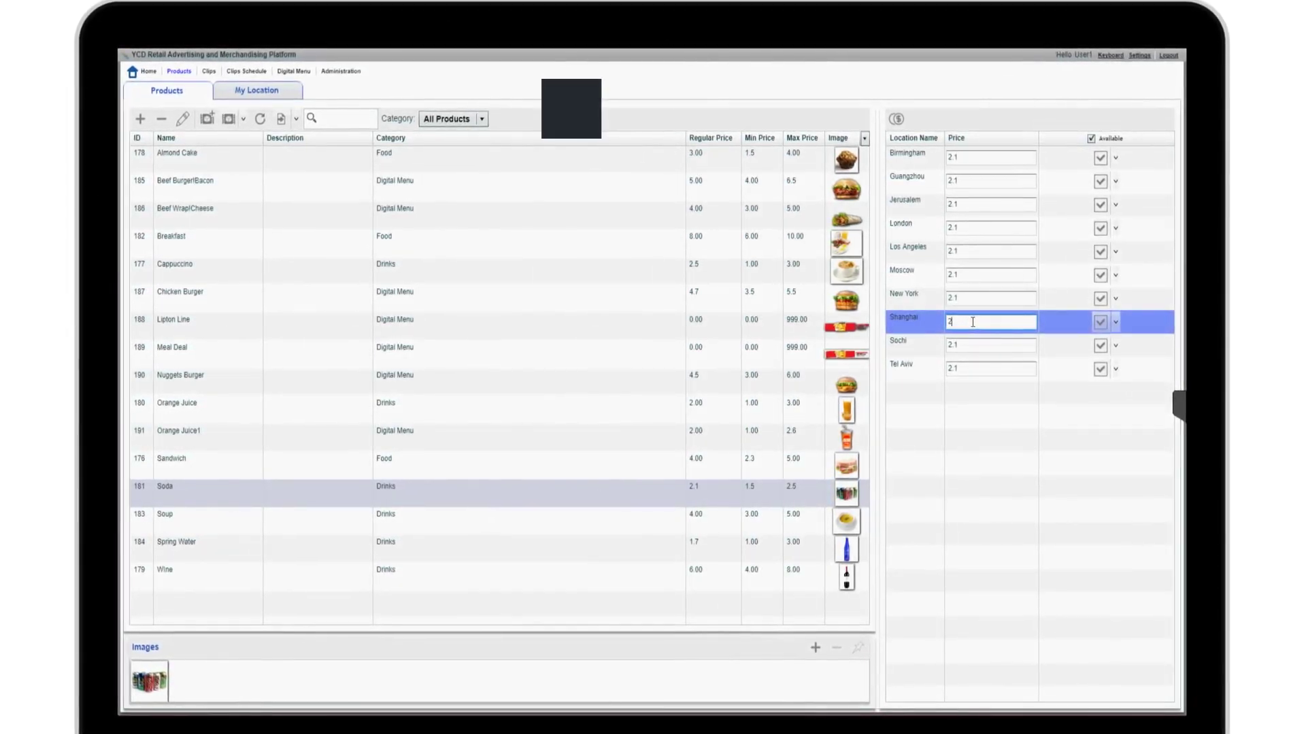
pyautogui.click(1118, 324)
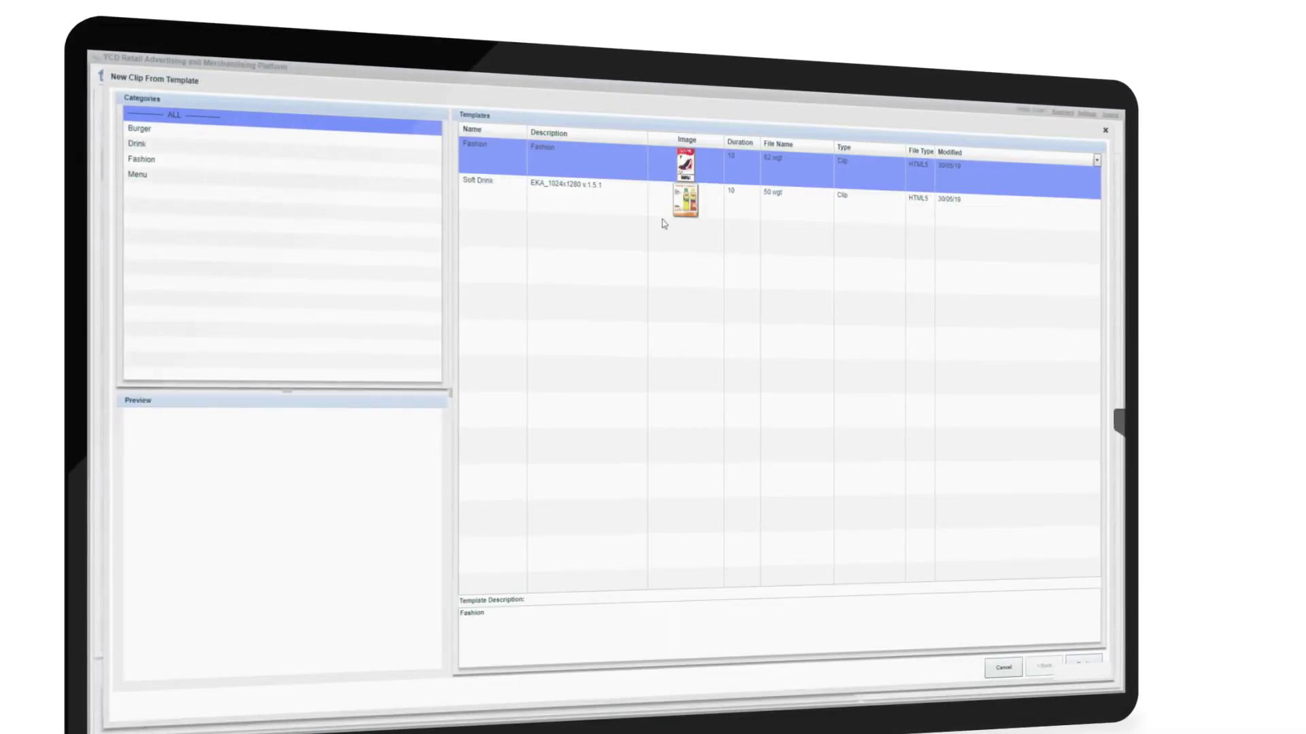
# - Choose the Soft Drink template and move on to the clip details
pyautogui.click(658, 205)
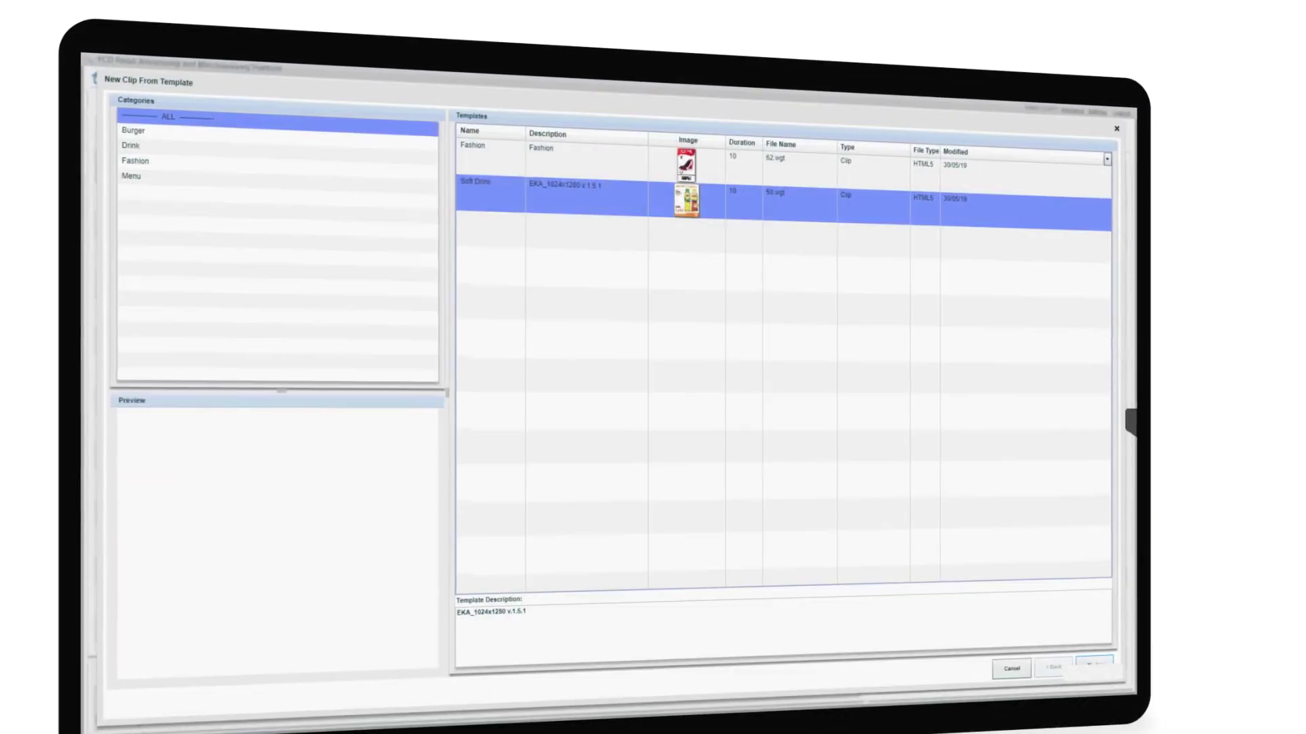
pyautogui.click(1095, 666)
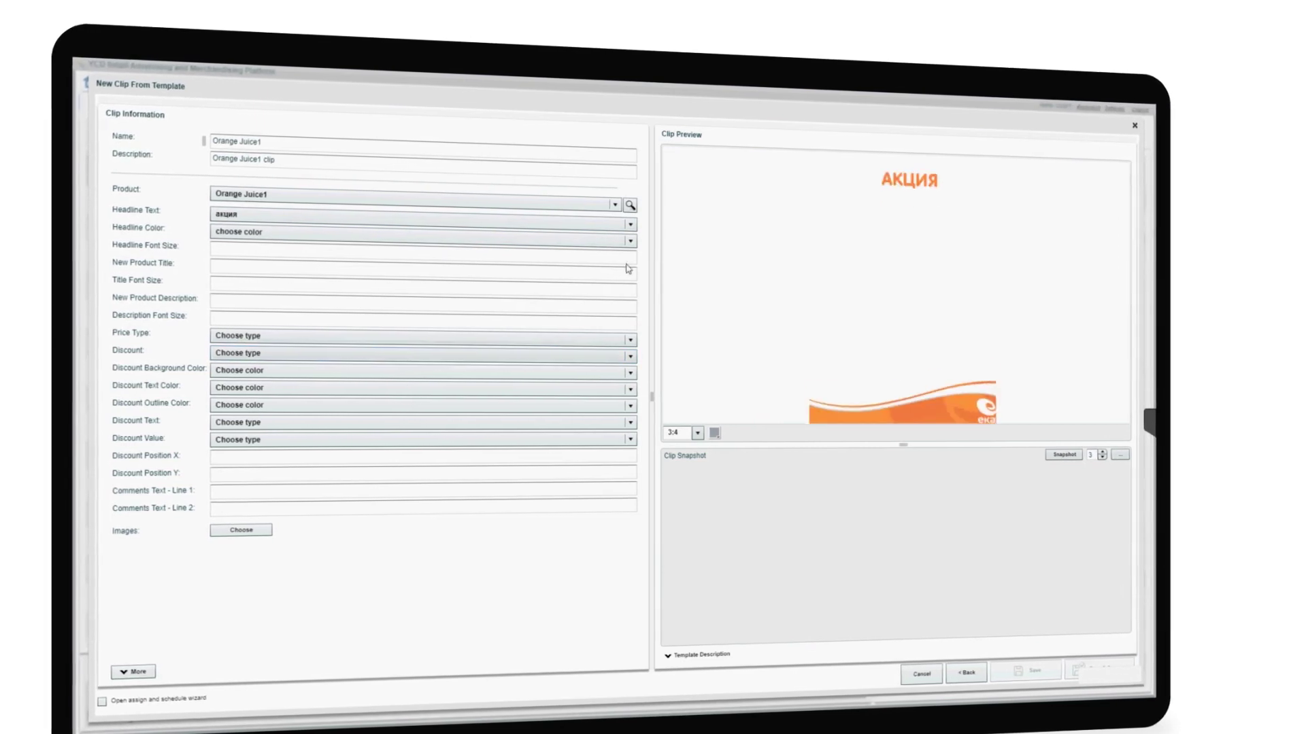
pyautogui.click(232, 530)
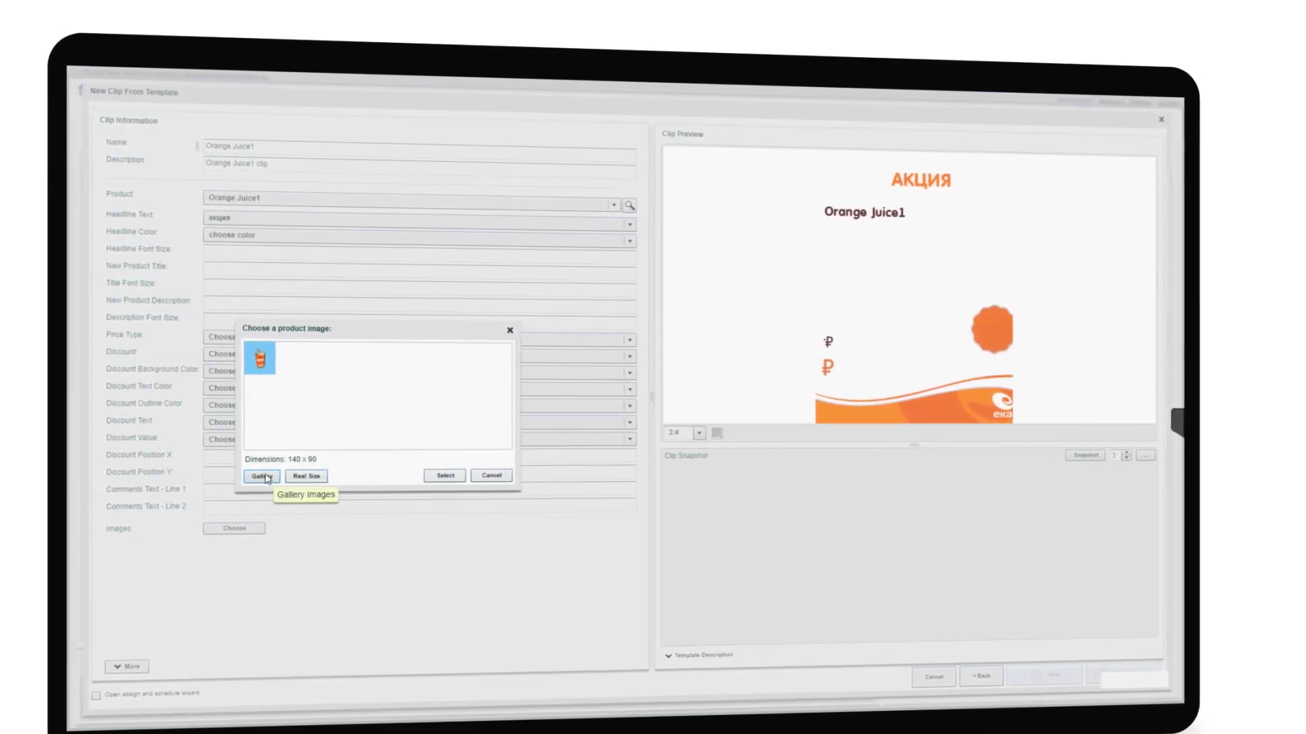
pyautogui.click(491, 477)
# - Set the clip's product to Soda and attach the soda image
pyautogui.click(268, 200)
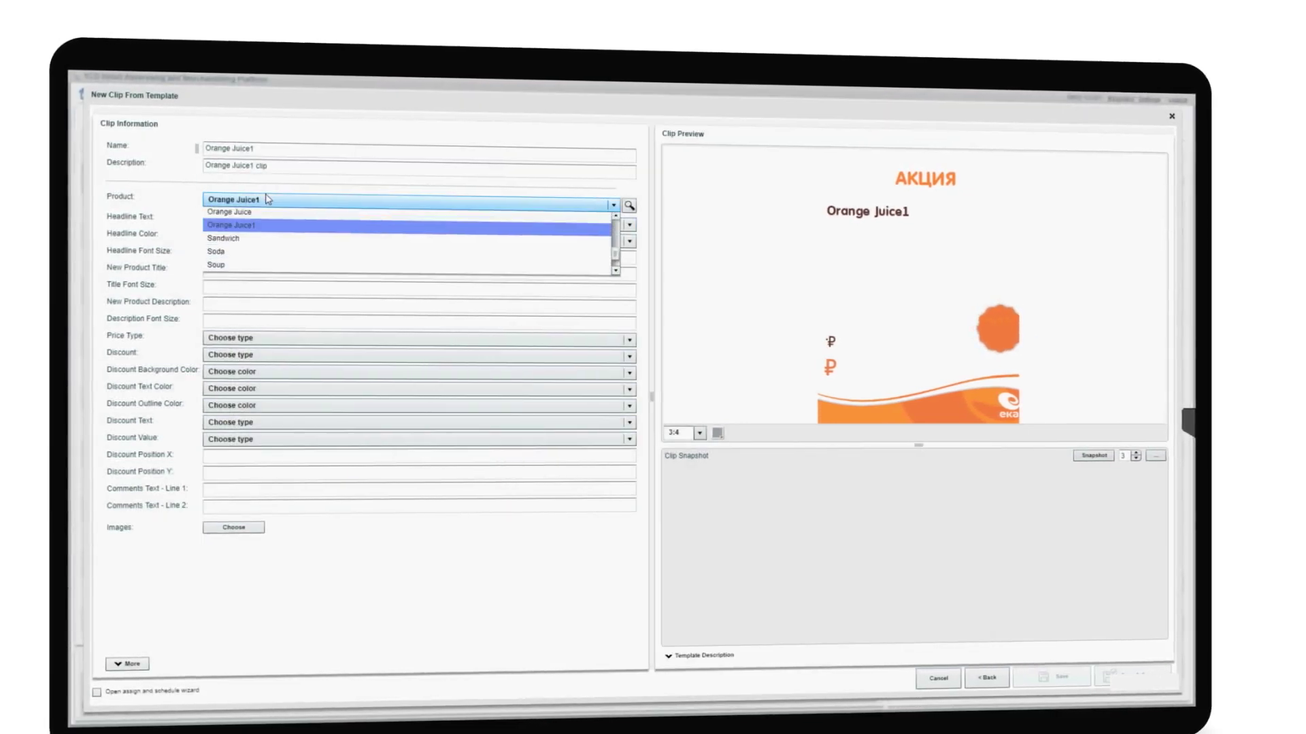
pyautogui.click(225, 258)
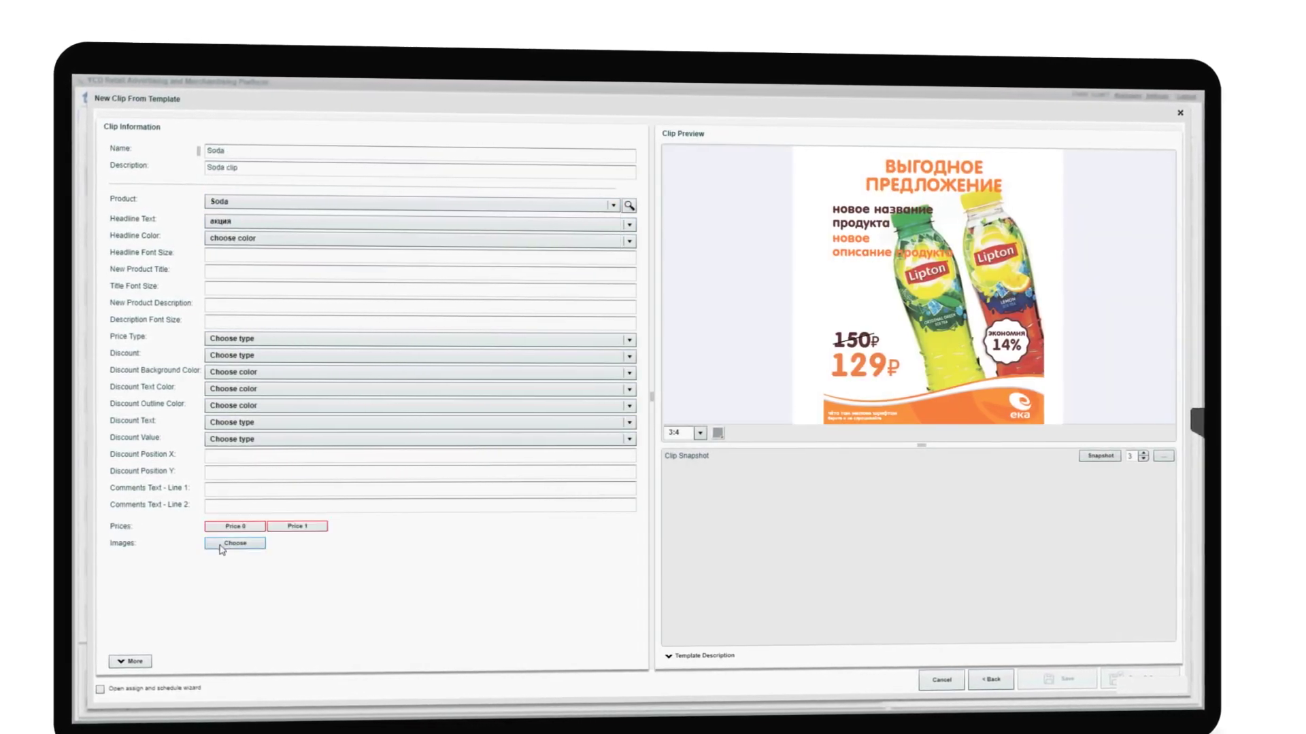
pyautogui.click(237, 545)
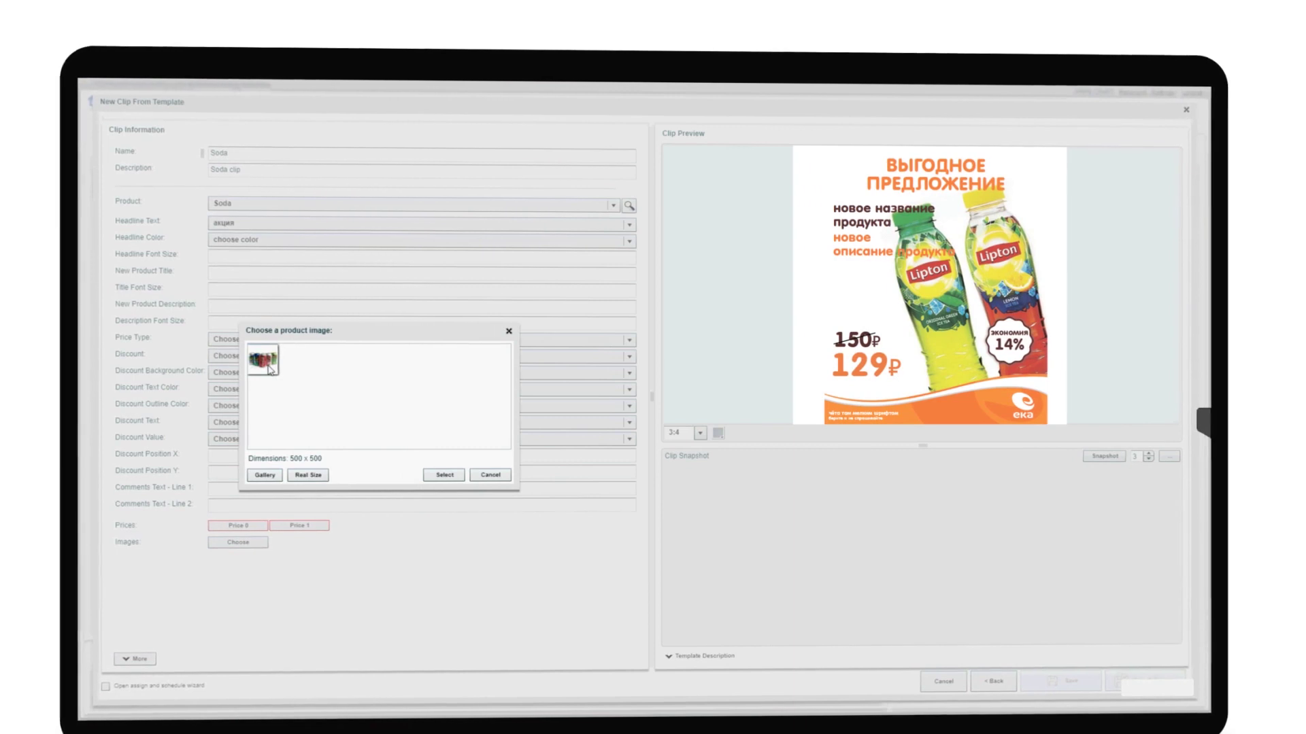
pyautogui.click(454, 477)
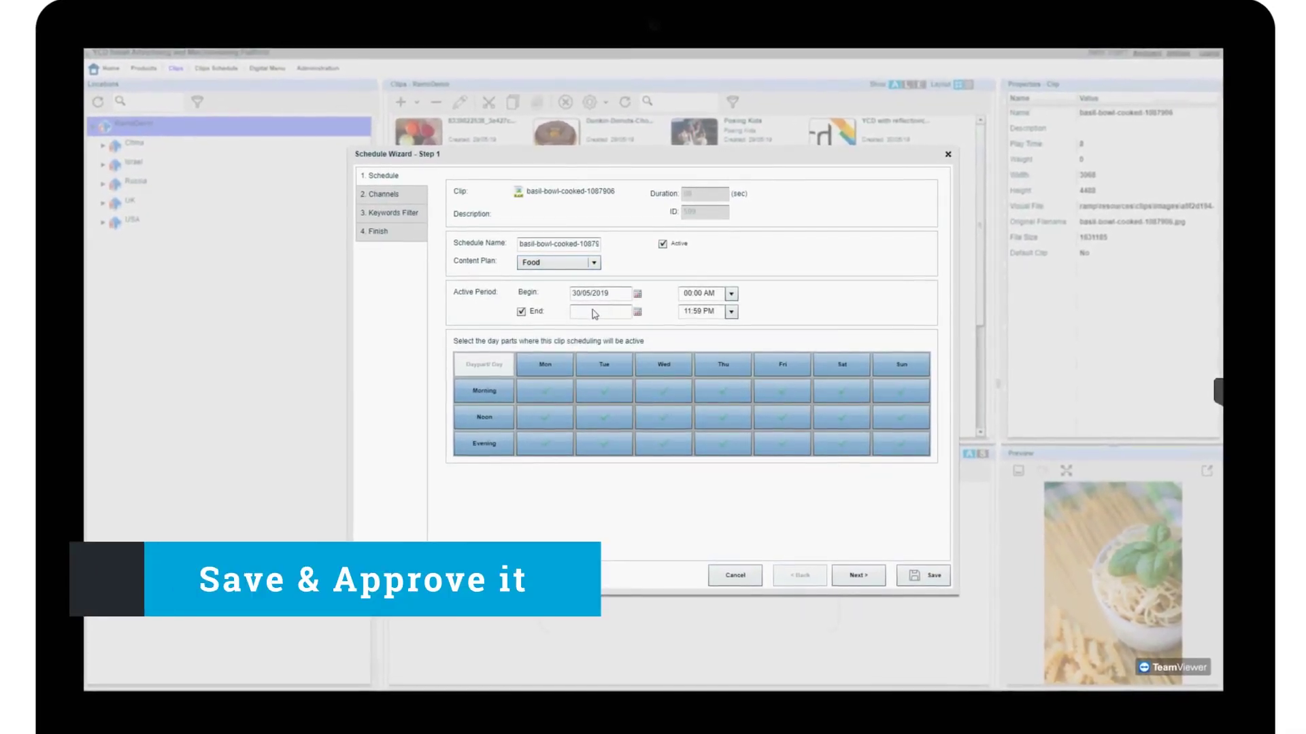
# - Accept the default channels and keyword filter, then save the basil-bowl clip schedule
pyautogui.click(857, 579)
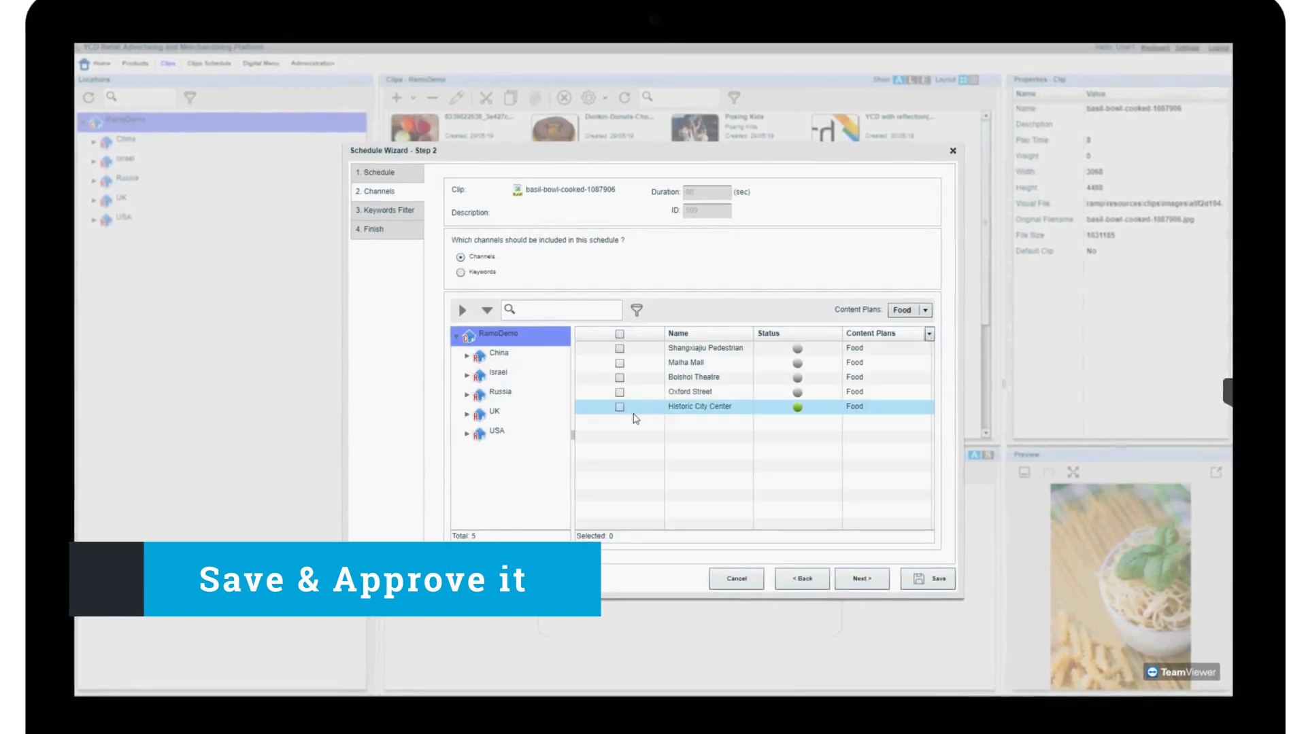
pyautogui.click(862, 579)
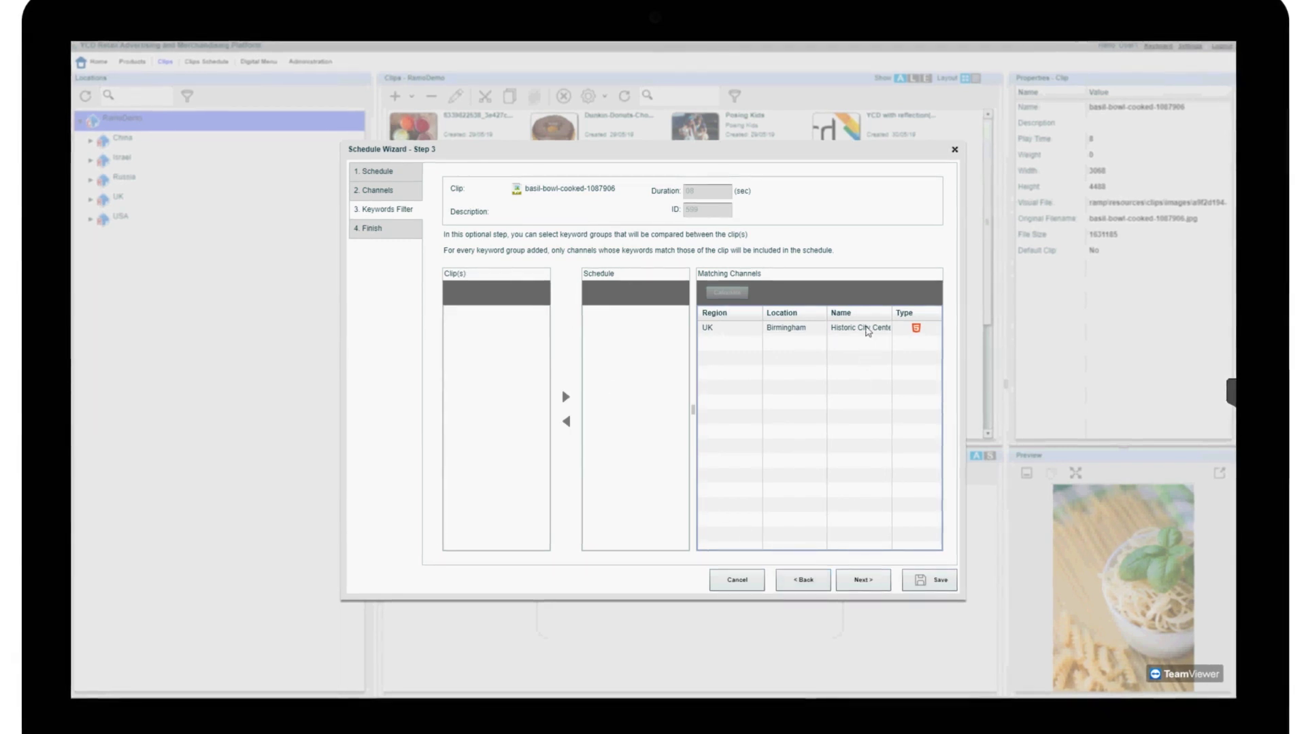
pyautogui.click(864, 582)
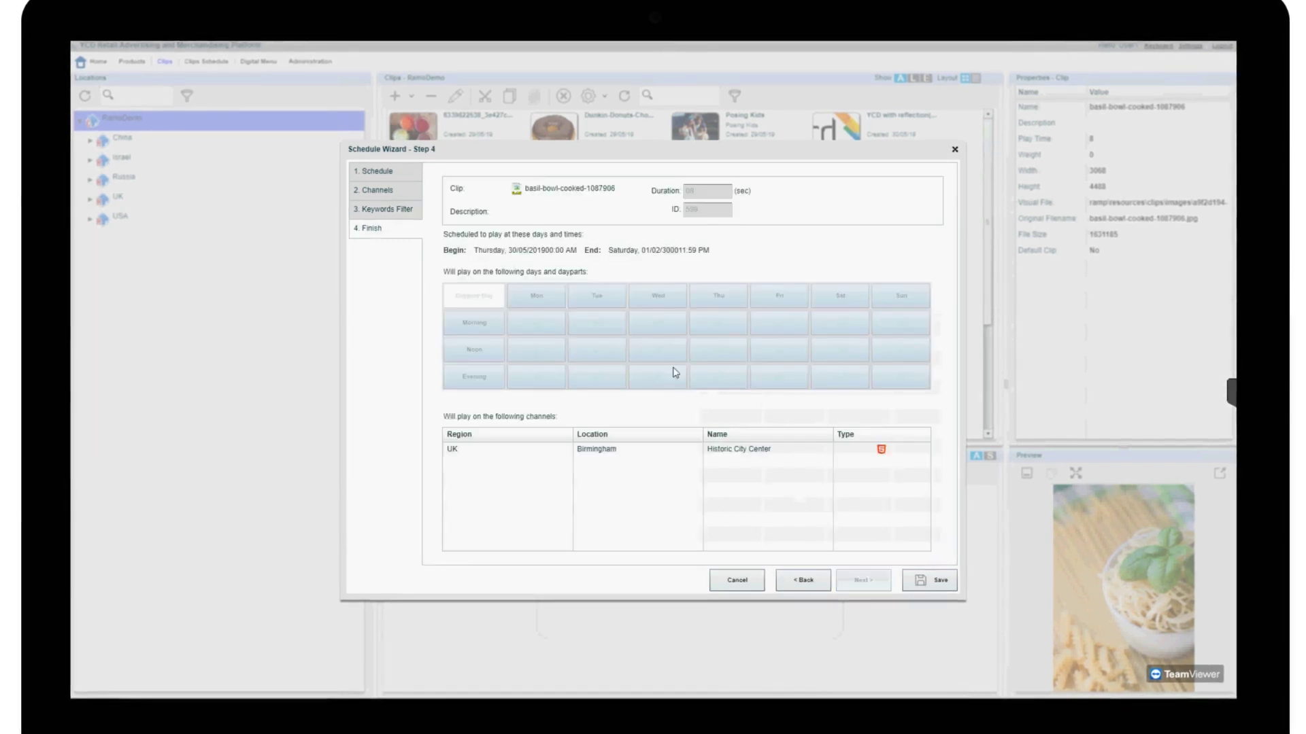
pyautogui.click(921, 581)
# - Select the new schedule and approve its distribution to Historic City Center
pyautogui.click(510, 518)
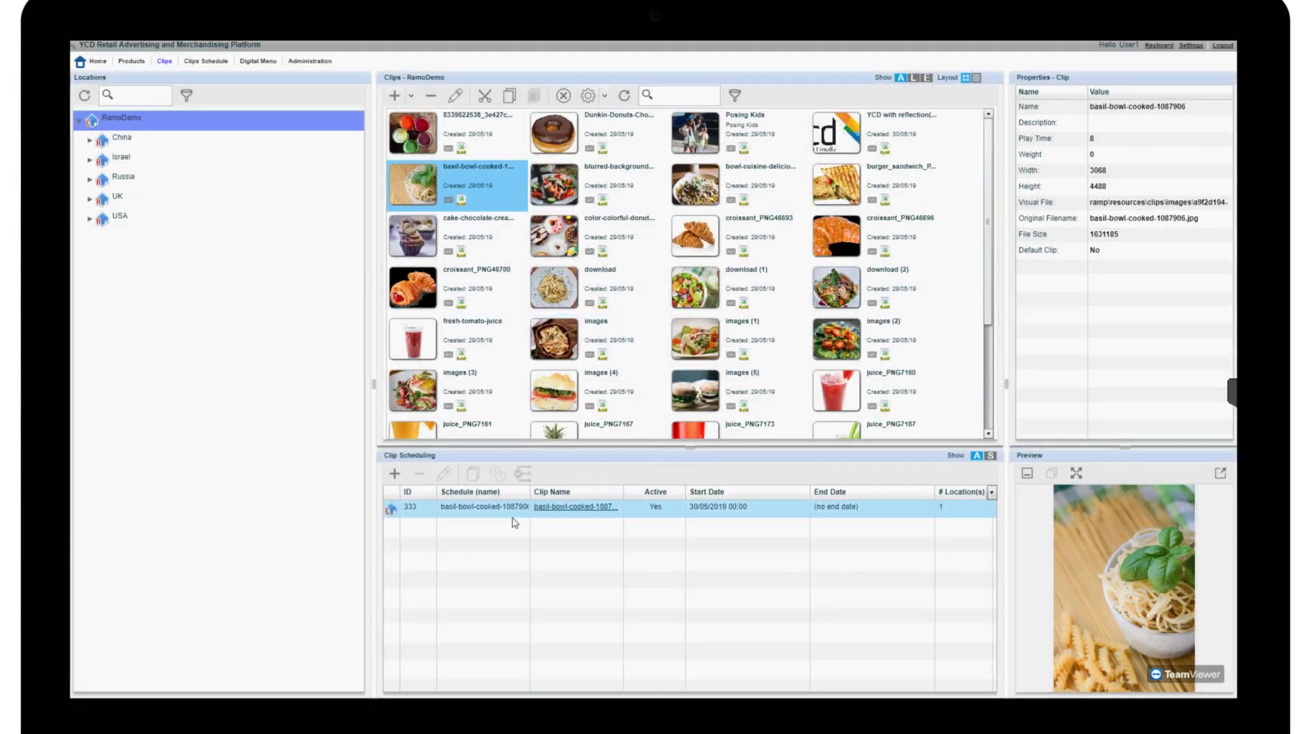
pyautogui.click(522, 476)
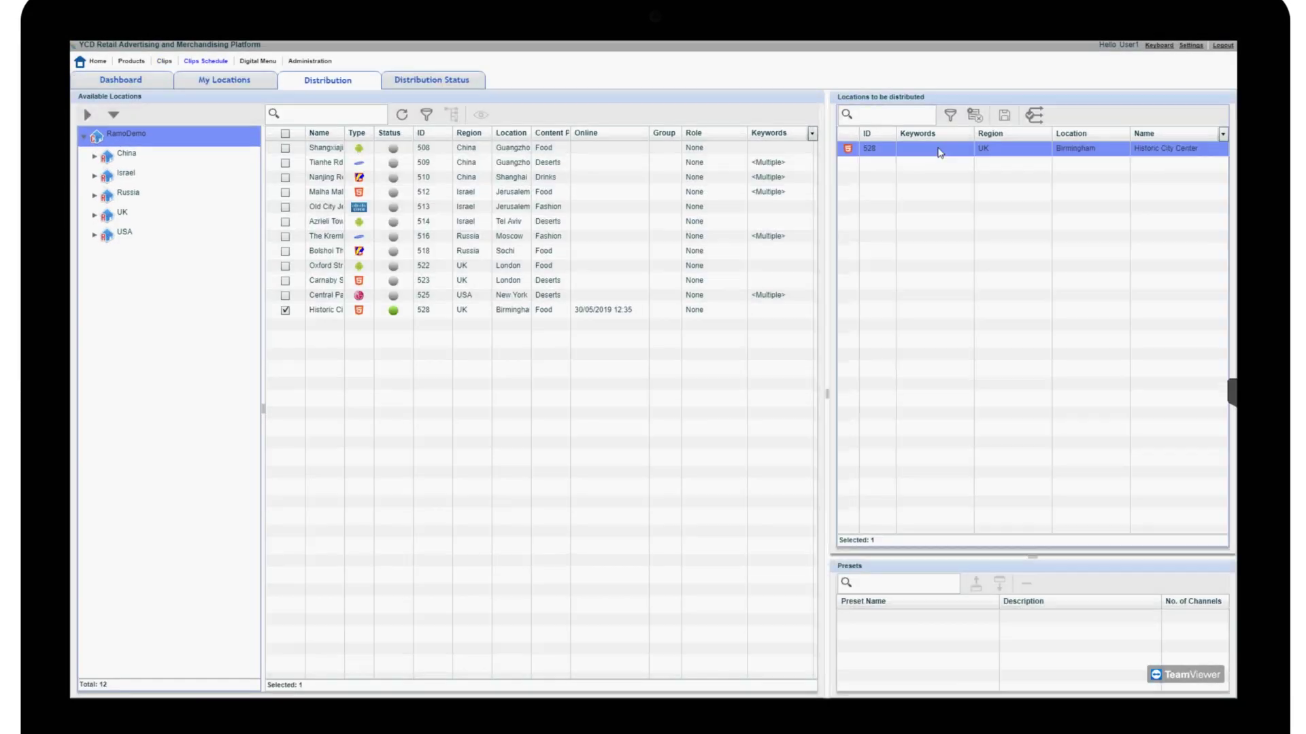
pyautogui.click(1033, 117)
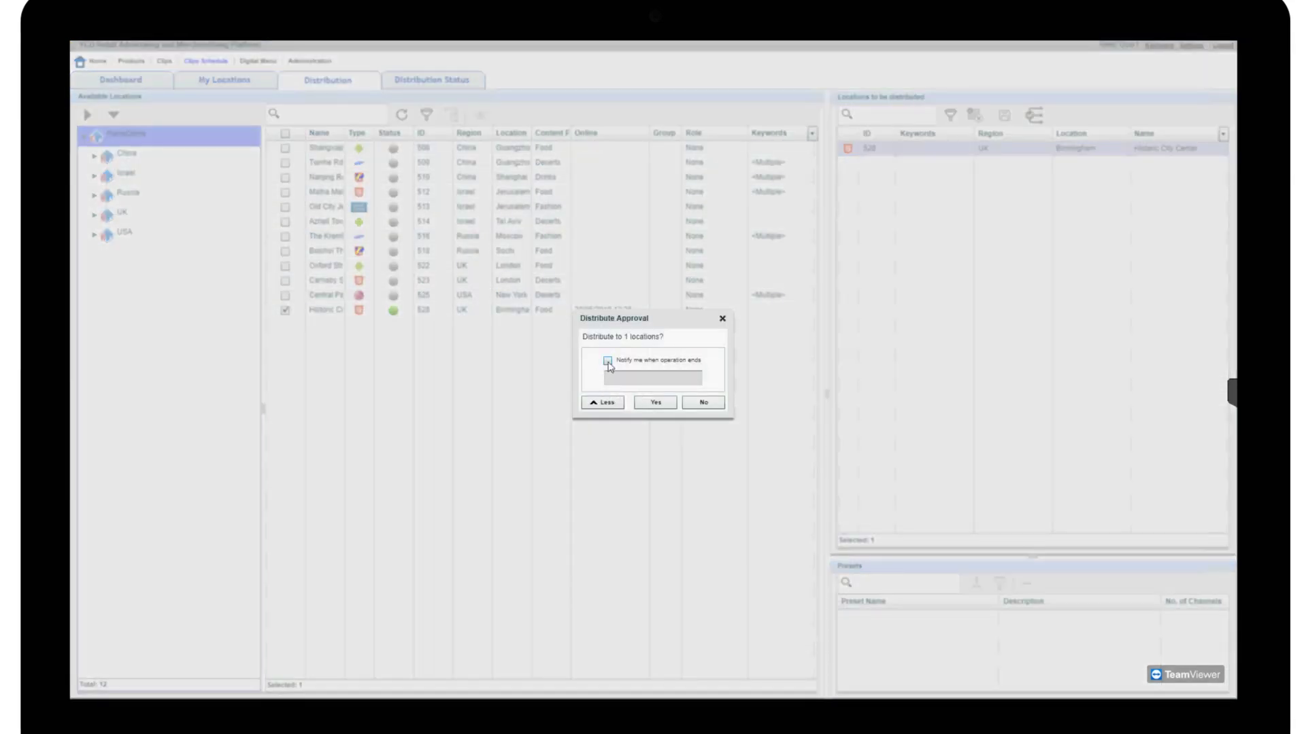
pyautogui.click(652, 404)
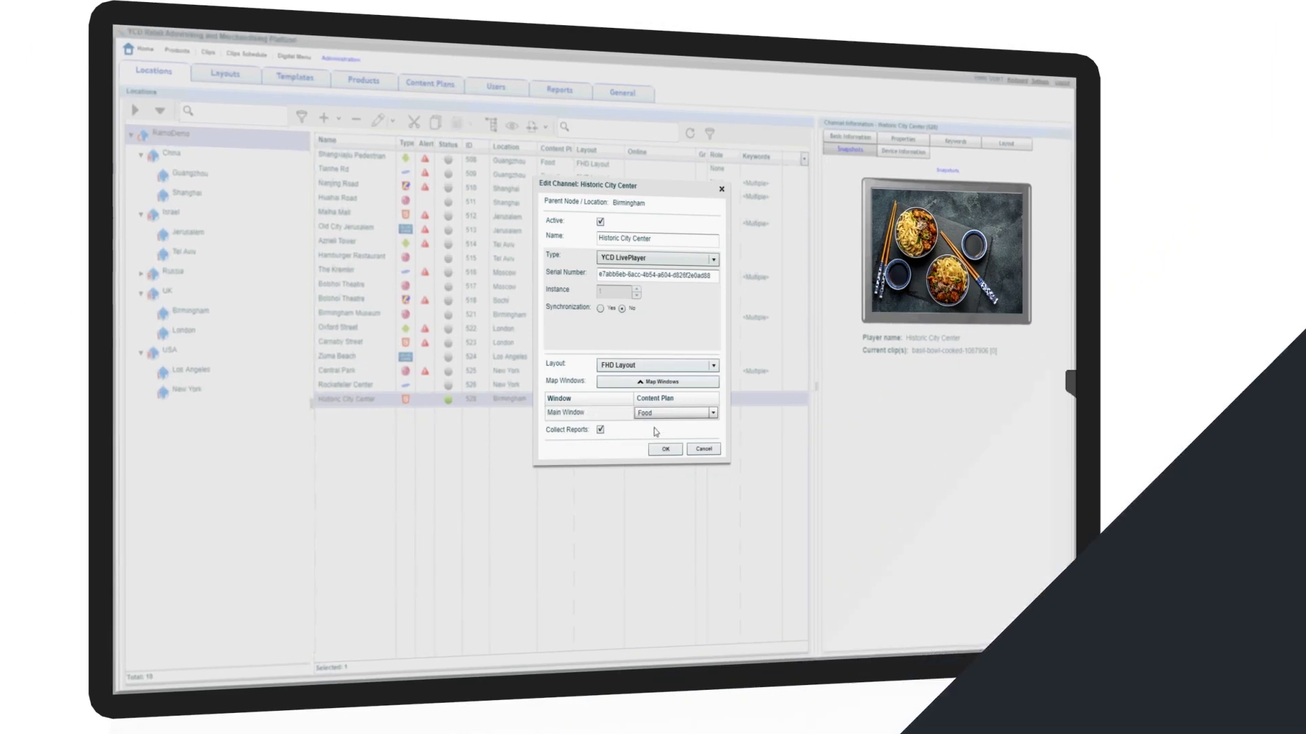
# - Set Historic City Center's main window content plan to Burger and confirm
pyautogui.click(658, 415)
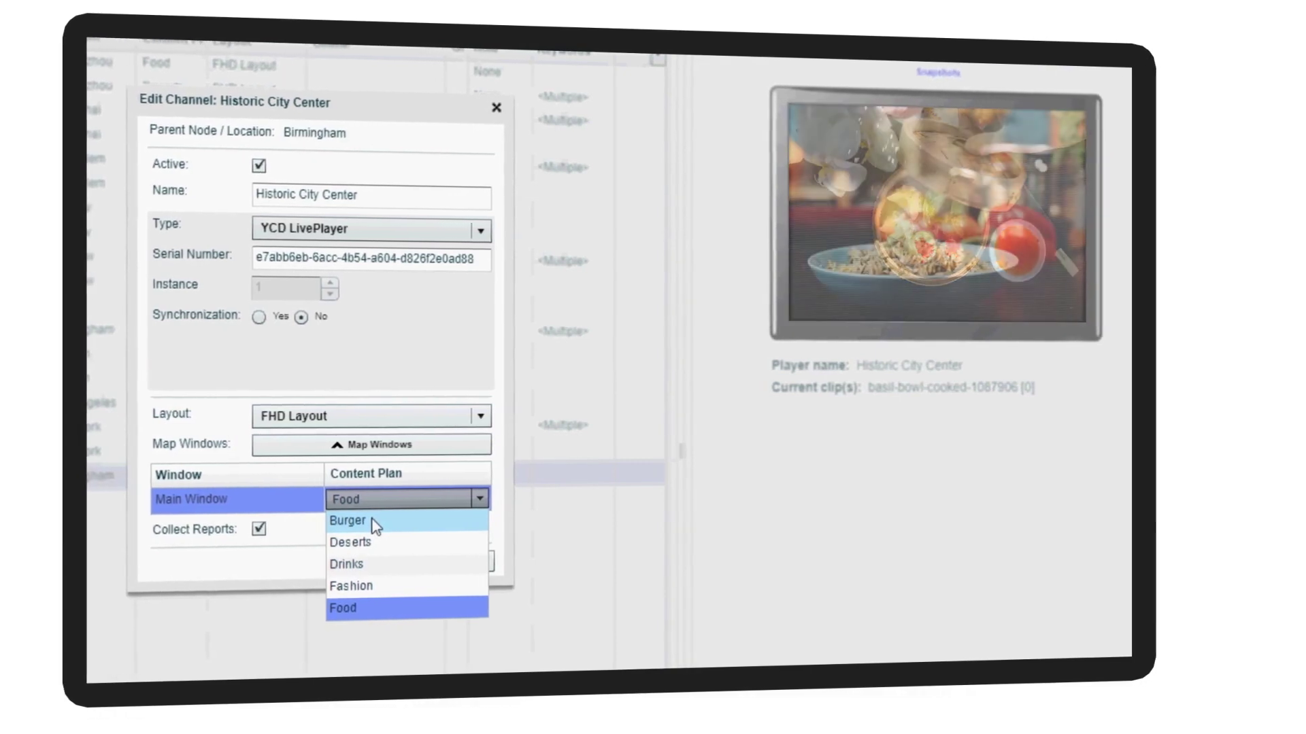
pyautogui.click(372, 525)
pyautogui.click(381, 564)
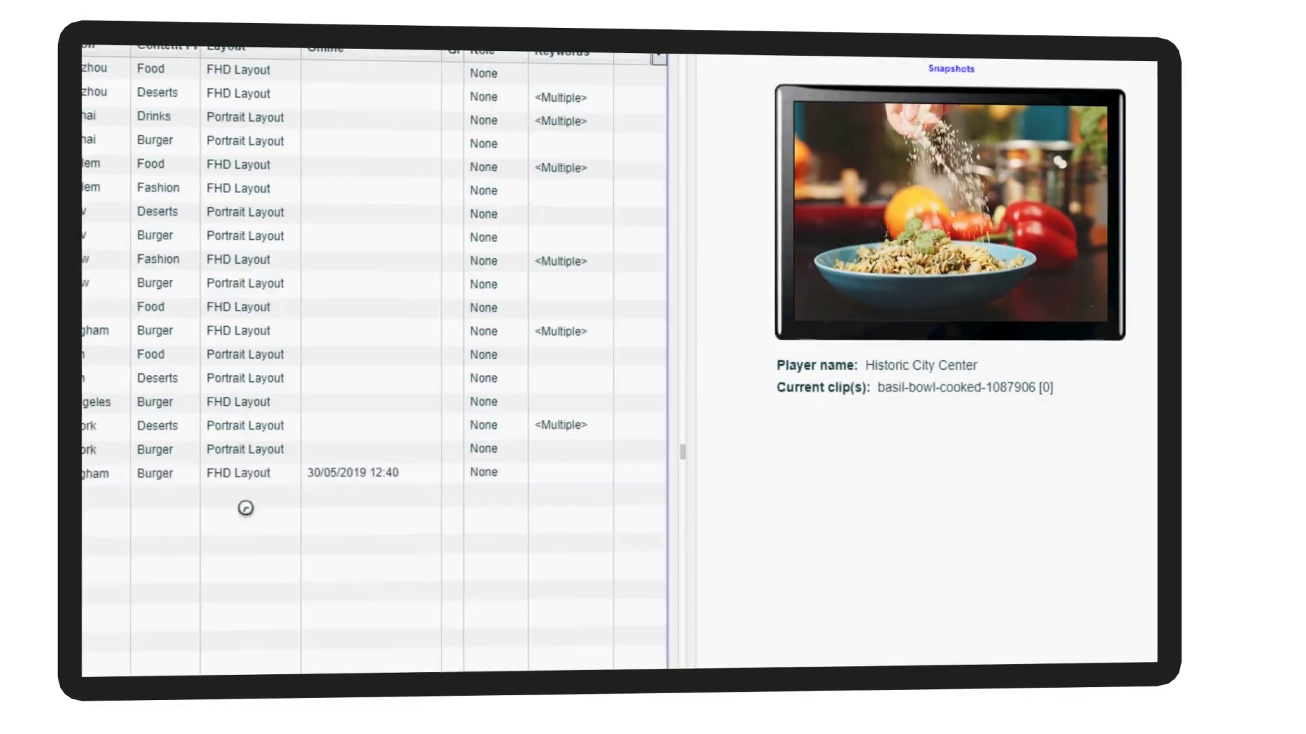